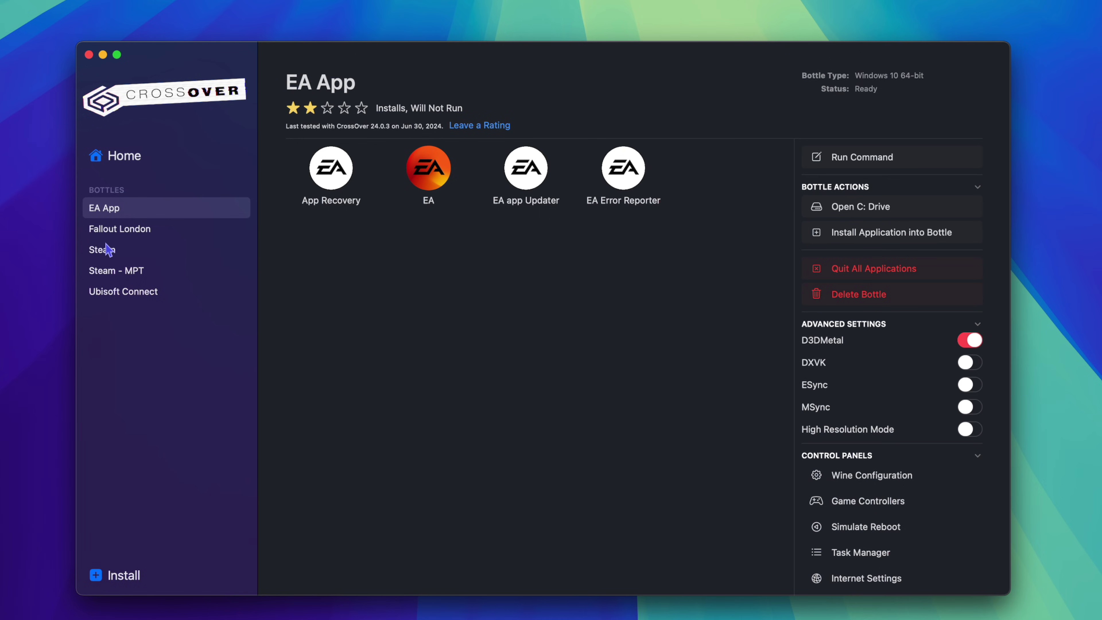
Review the Fallout London, Steam, Steam - MPT and Ubisoft Connect bottles in CrossOver.
{"action": "left_click", "coordinate": [111, 232]}
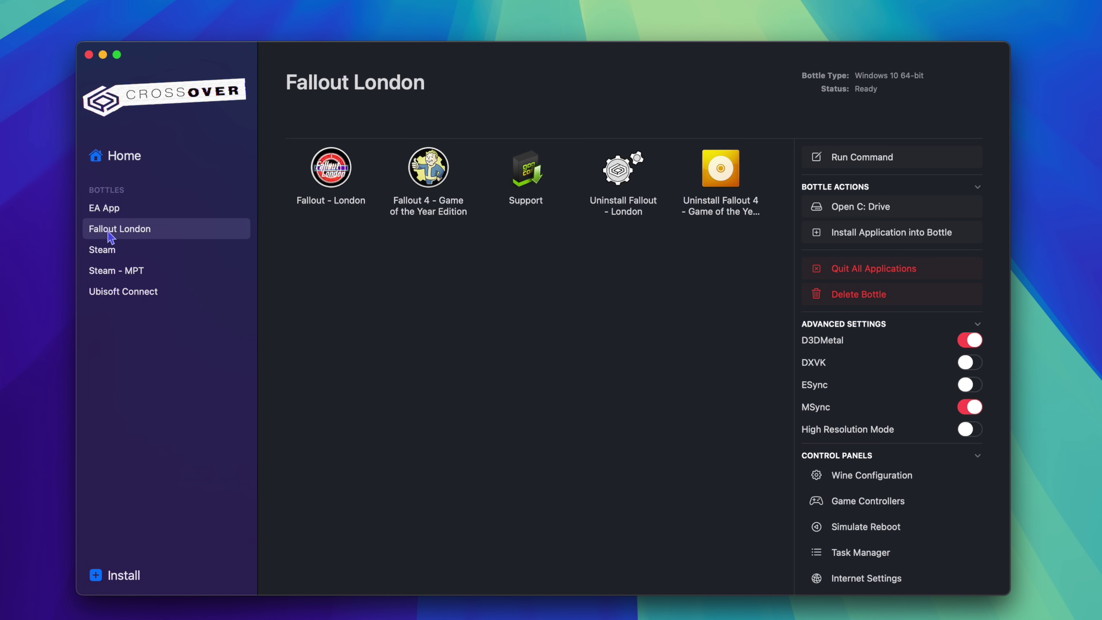
{"action": "left_click", "coordinate": [126, 250]}
{"action": "left_click", "coordinate": [140, 271]}
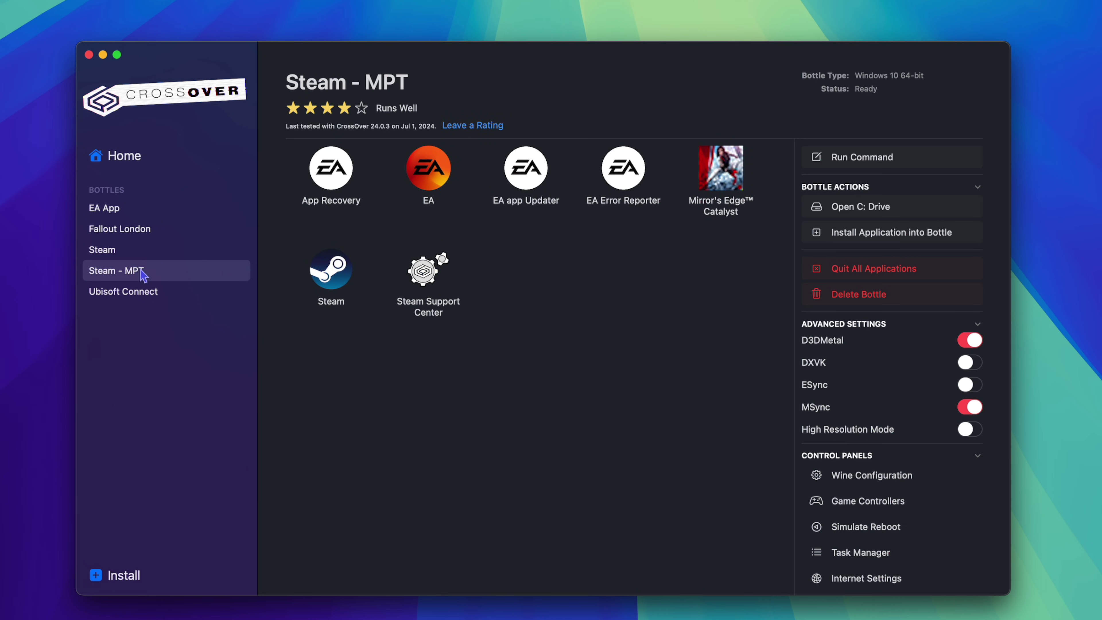
{"action": "left_click", "coordinate": [148, 291]}
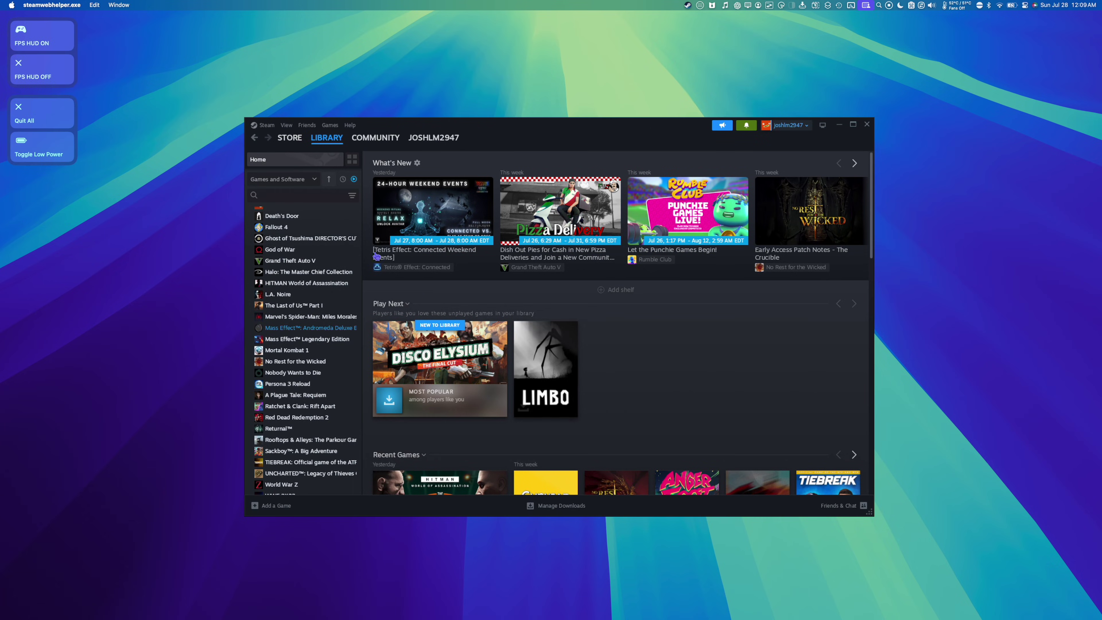
Scroll through the Steam game library list.
{"action": "scroll", "coordinate": [353, 235], "scroll_direction": "up", "scroll_amount": 5}
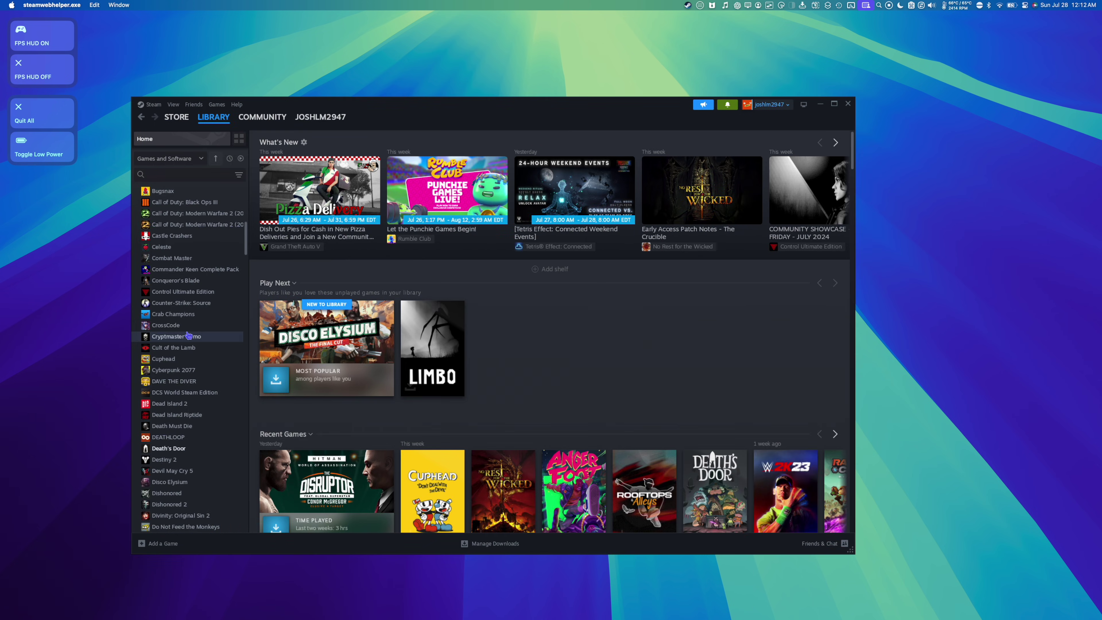
{"action": "scroll", "coordinate": [188, 335], "scroll_direction": "down", "scroll_amount": 10}
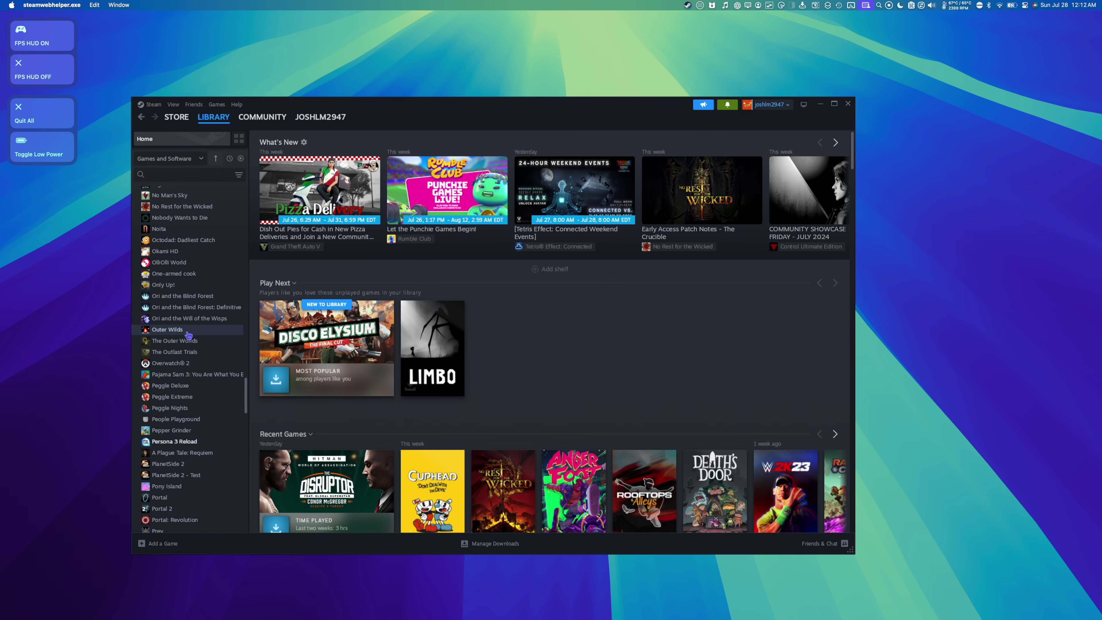
{"action": "scroll", "coordinate": [188, 336], "scroll_direction": "up", "scroll_amount": 10}
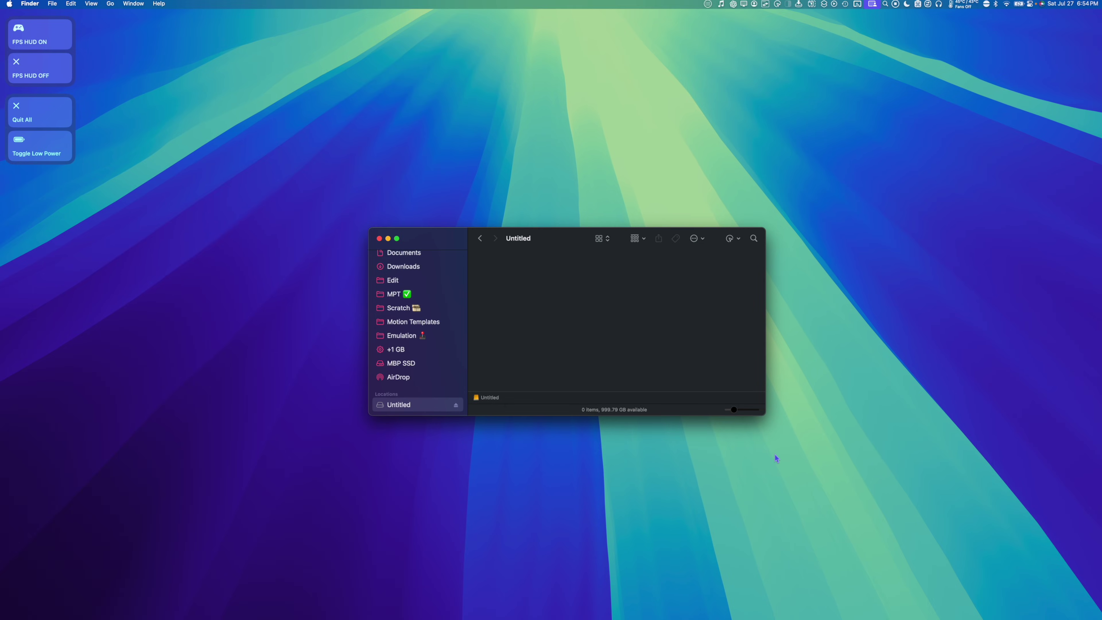
Launch Disk Utility through Spotlight by searching 'disk'.
{"action": "key", "text": "super+space"}
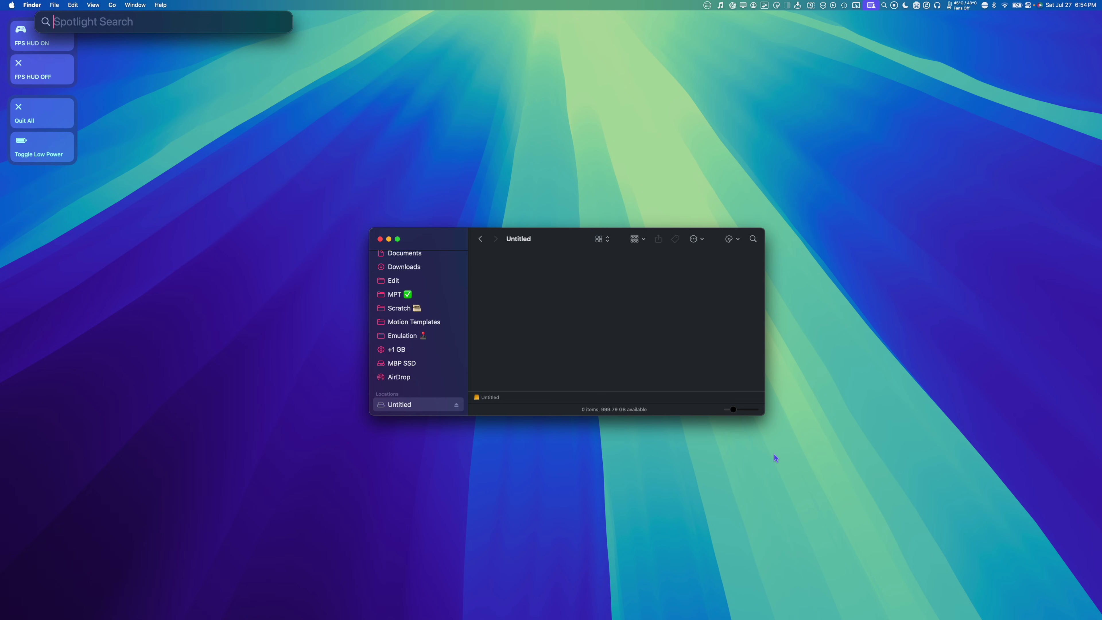
{"action": "type", "text": "disk"}
{"action": "key", "text": "Return"}
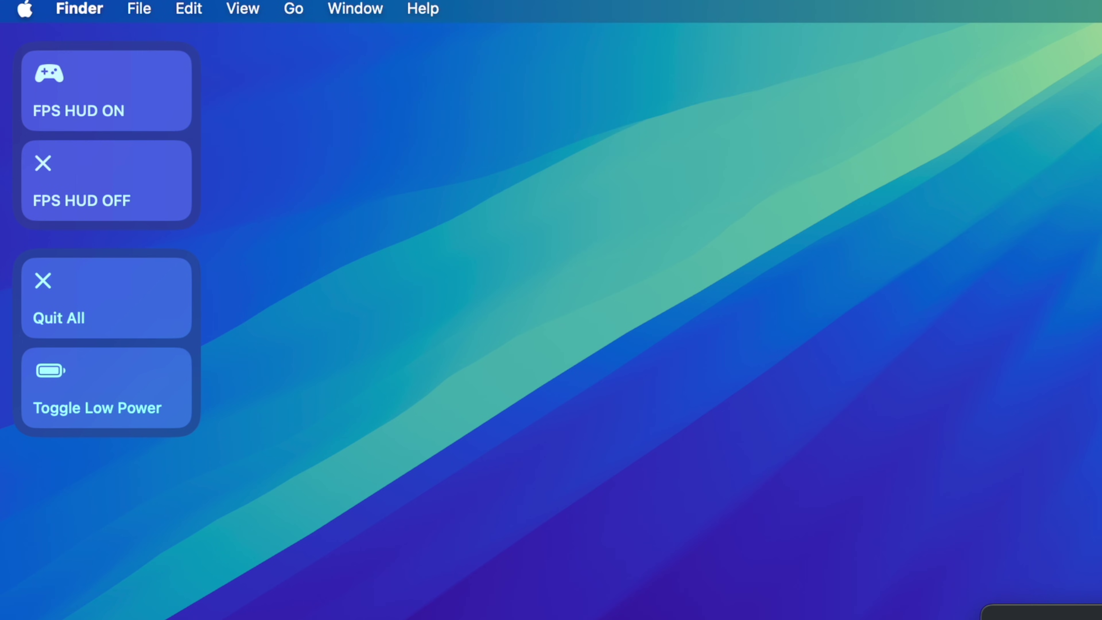
Erase the SanDisk Portable SSD as APFS with GUID Partition Map, named 'Steam Games'.
{"action": "left_click", "coordinate": [184, 359]}
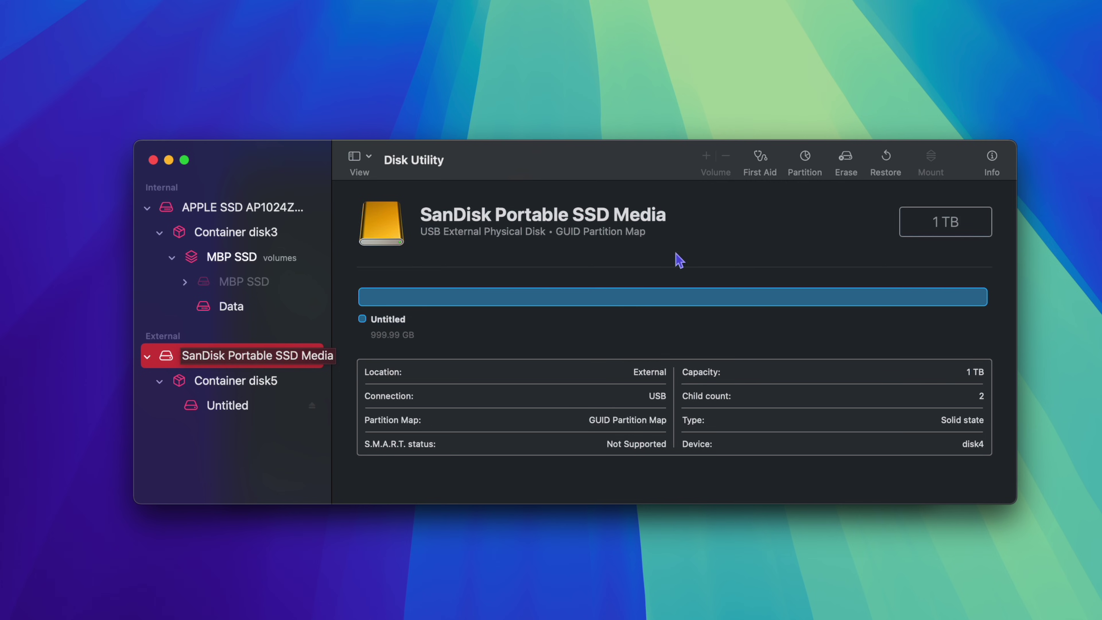
{"action": "left_click", "coordinate": [847, 163]}
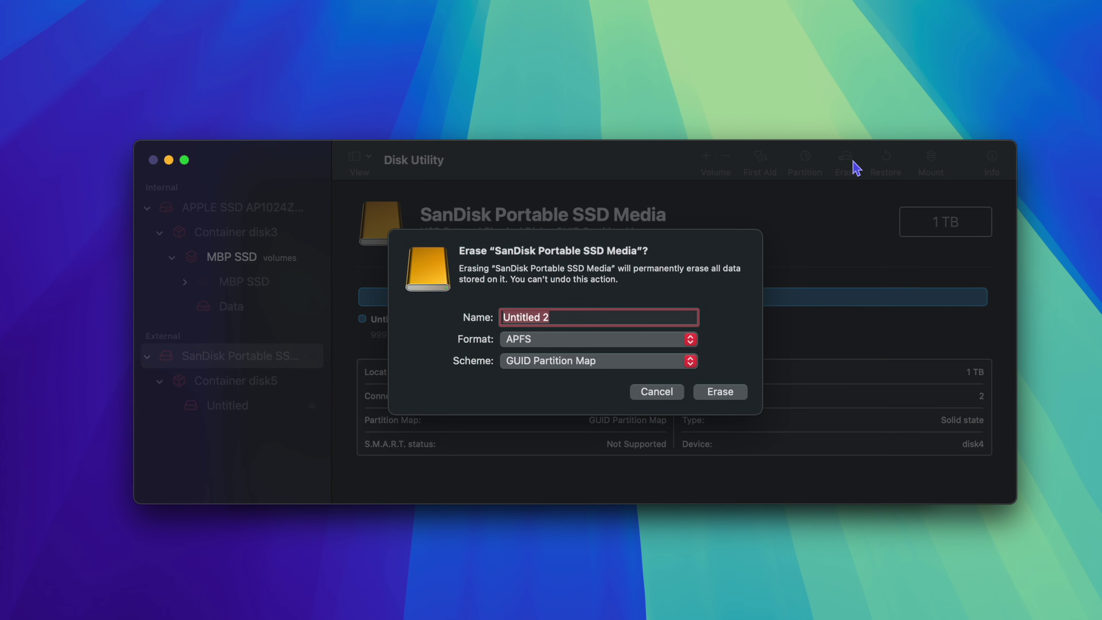
{"action": "type", "text": "Steam Games"}
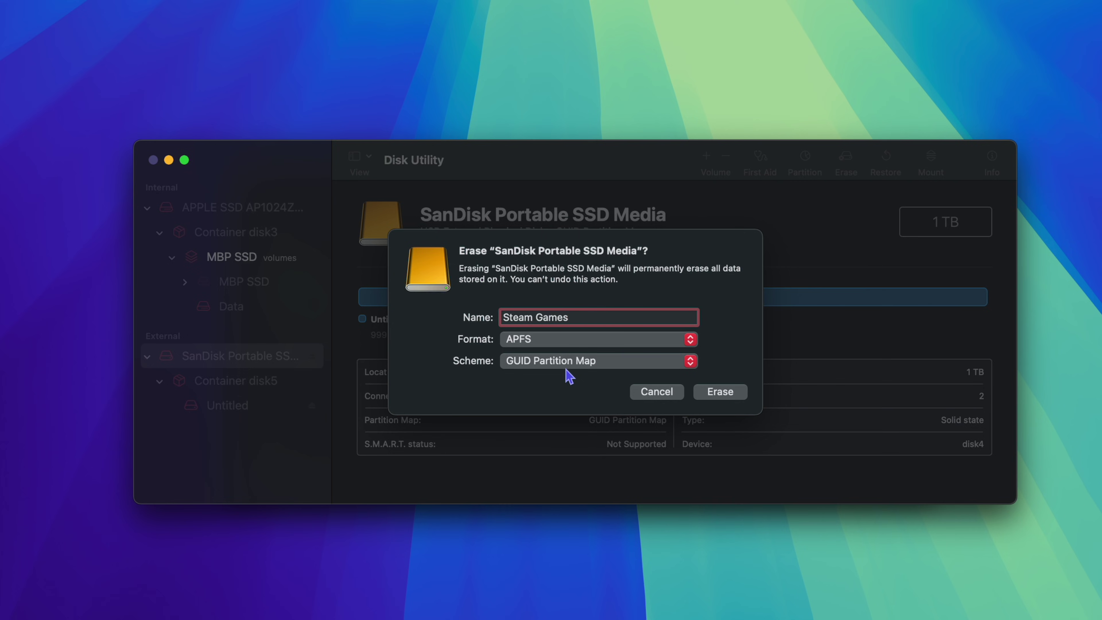
{"action": "left_click", "coordinate": [719, 394]}
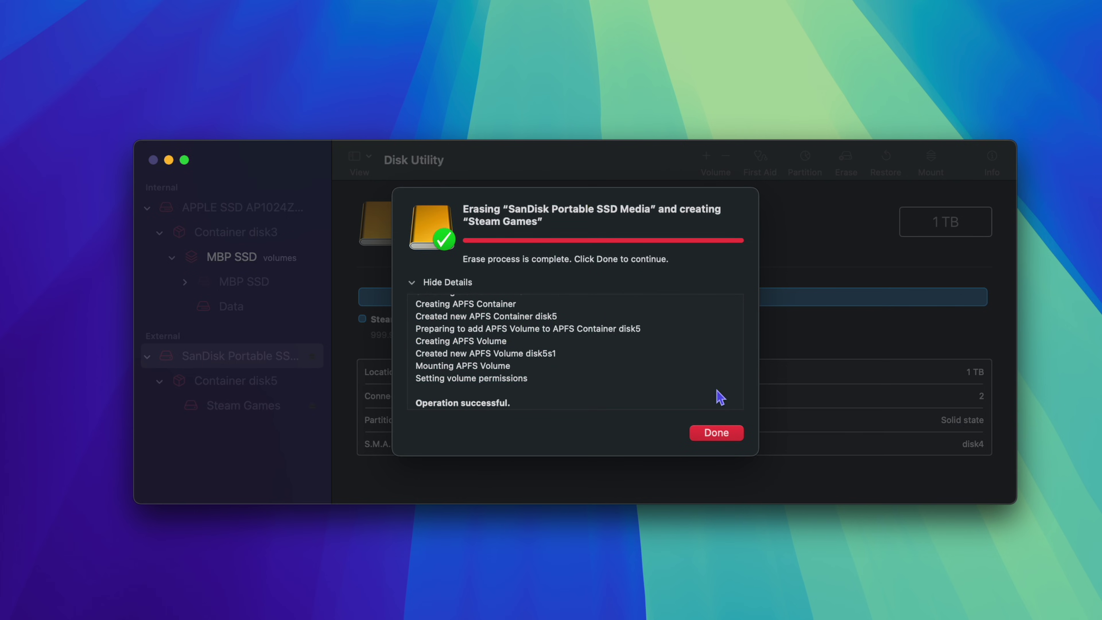
{"action": "left_click", "coordinate": [727, 436]}
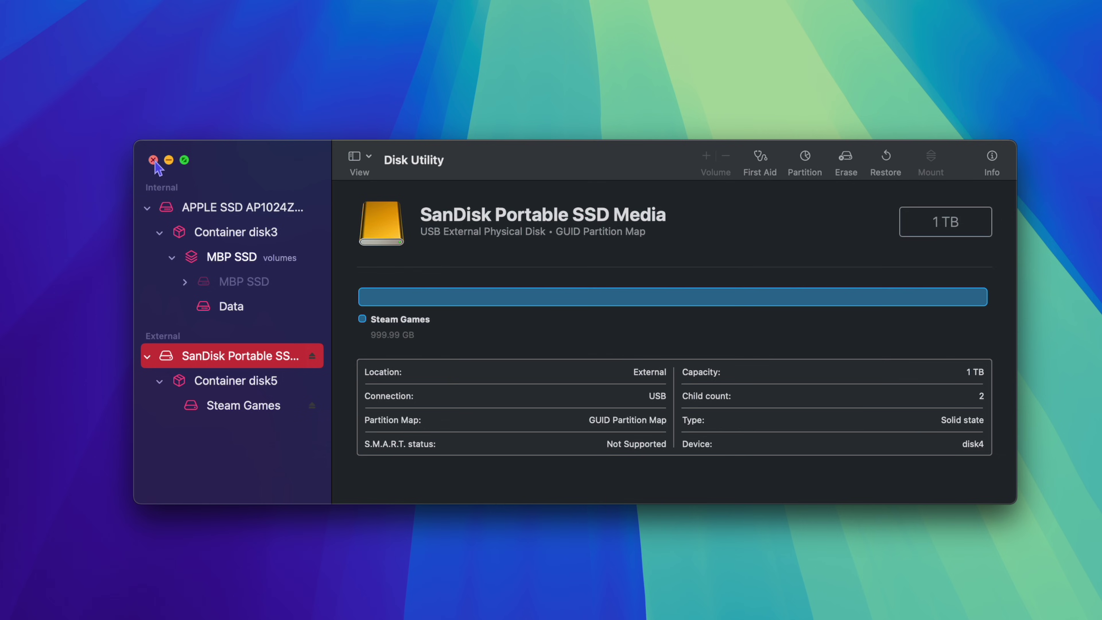
Quit Disk Utility and confirm in Finder that the Steam Games drive is empty.
{"action": "left_click", "coordinate": [153, 161]}
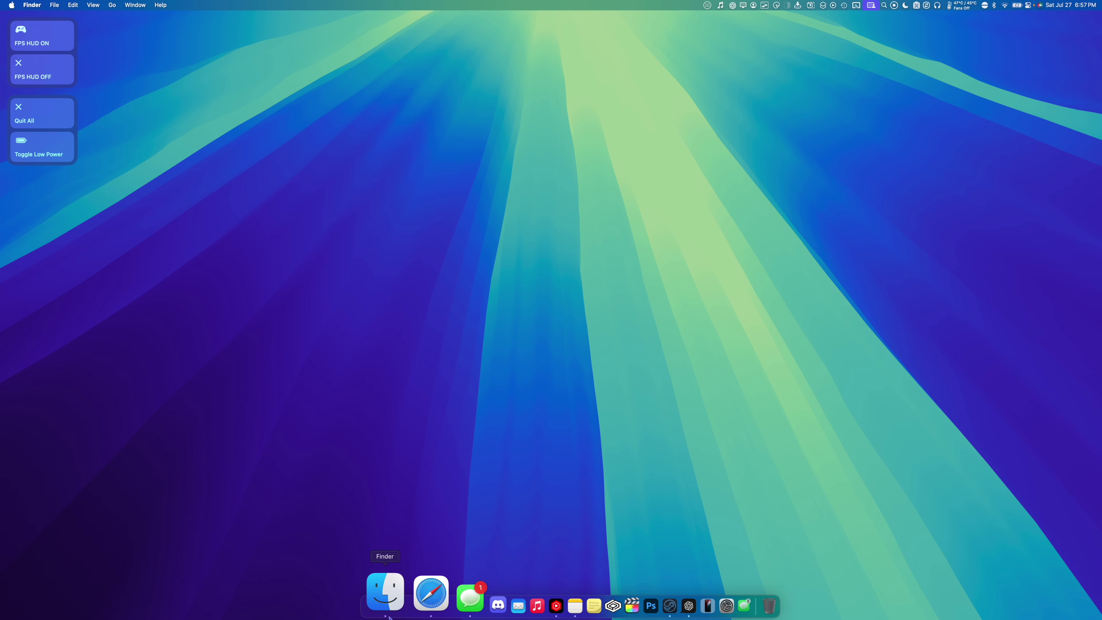
{"action": "left_click", "coordinate": [384, 591]}
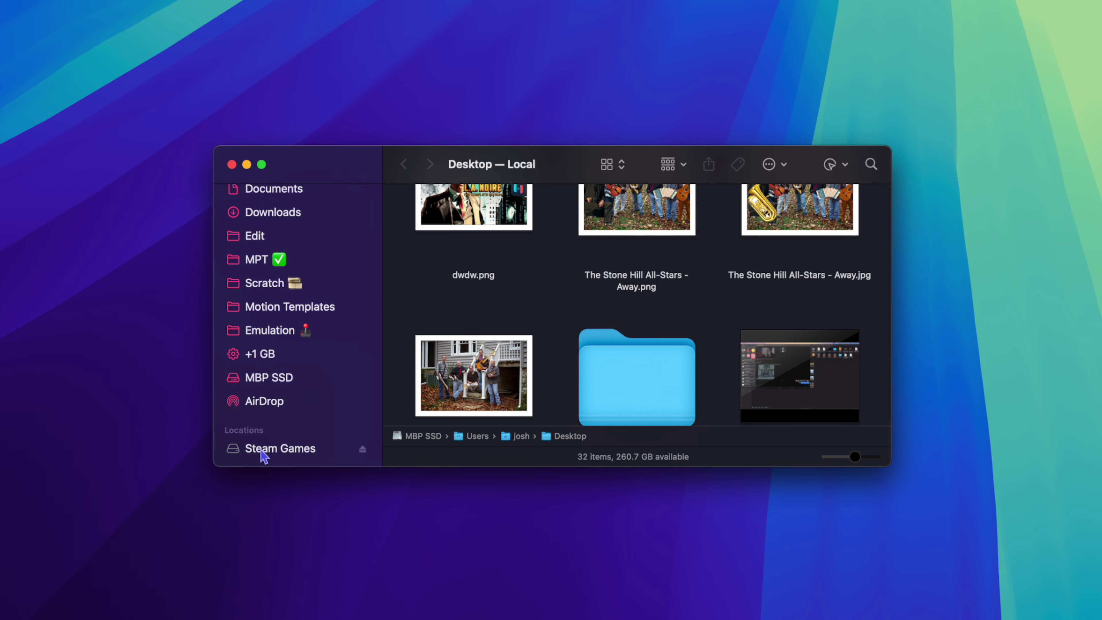
{"action": "left_click", "coordinate": [267, 450]}
{"action": "key", "text": "super+w"}
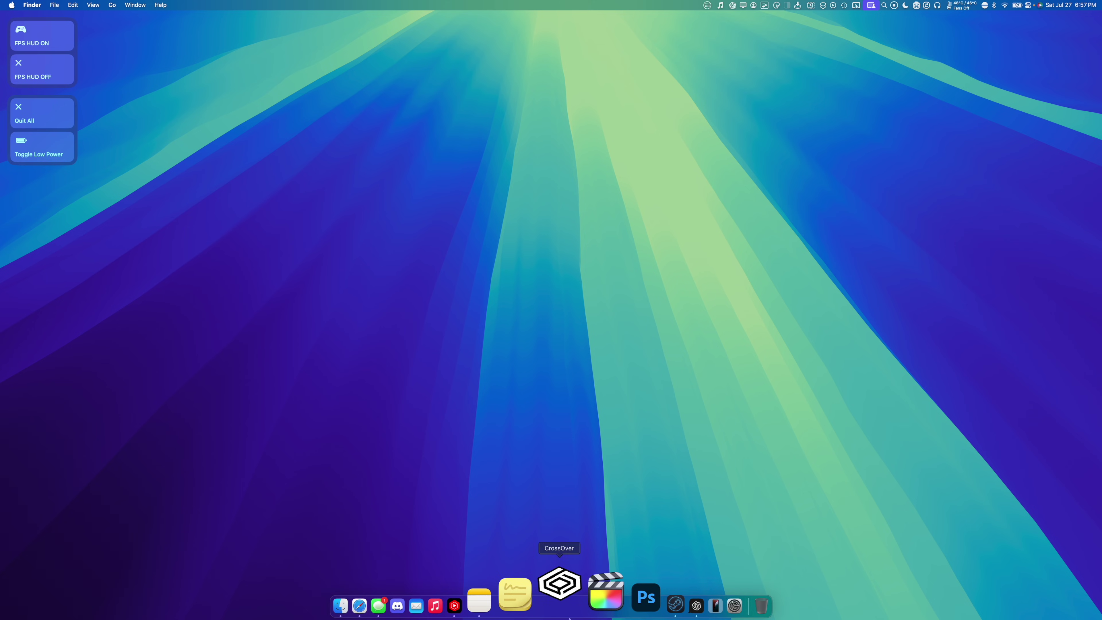
Launch CrossOver, select the Steam bottle and open its Wine Configuration control panel.
{"action": "left_click", "coordinate": [569, 616]}
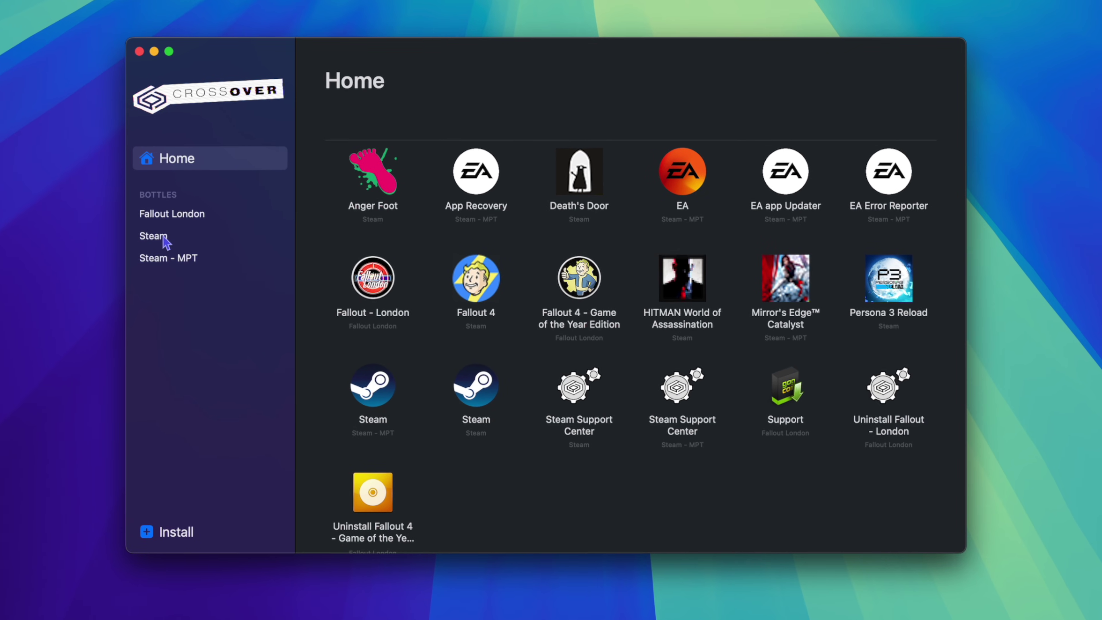
{"action": "left_click", "coordinate": [287, 244]}
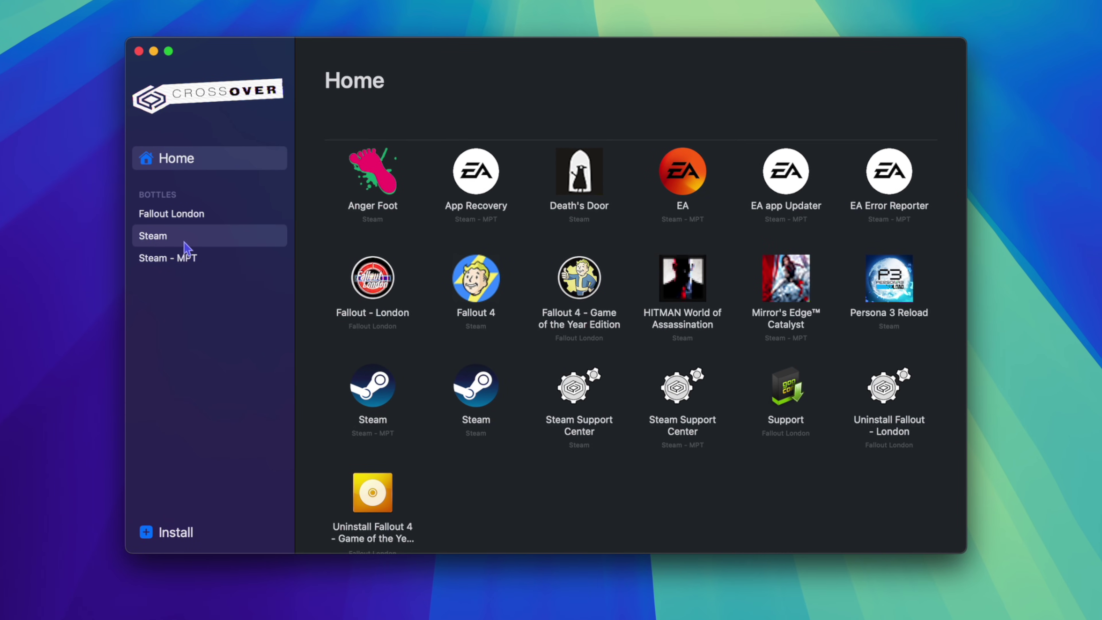
{"action": "left_click", "coordinate": [151, 244]}
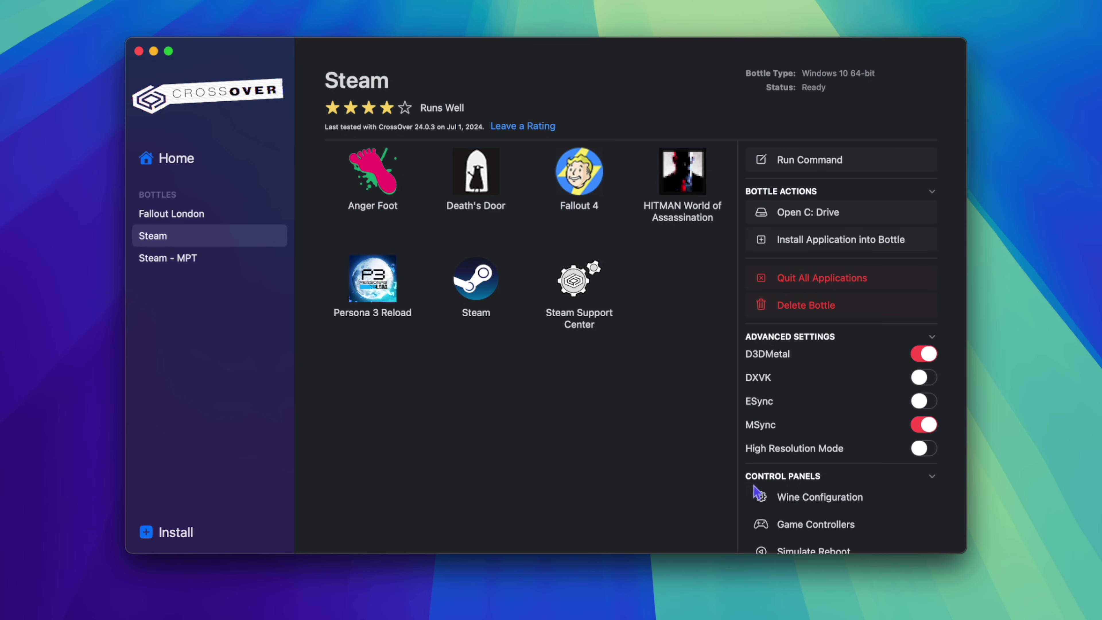
{"action": "left_click", "coordinate": [886, 506]}
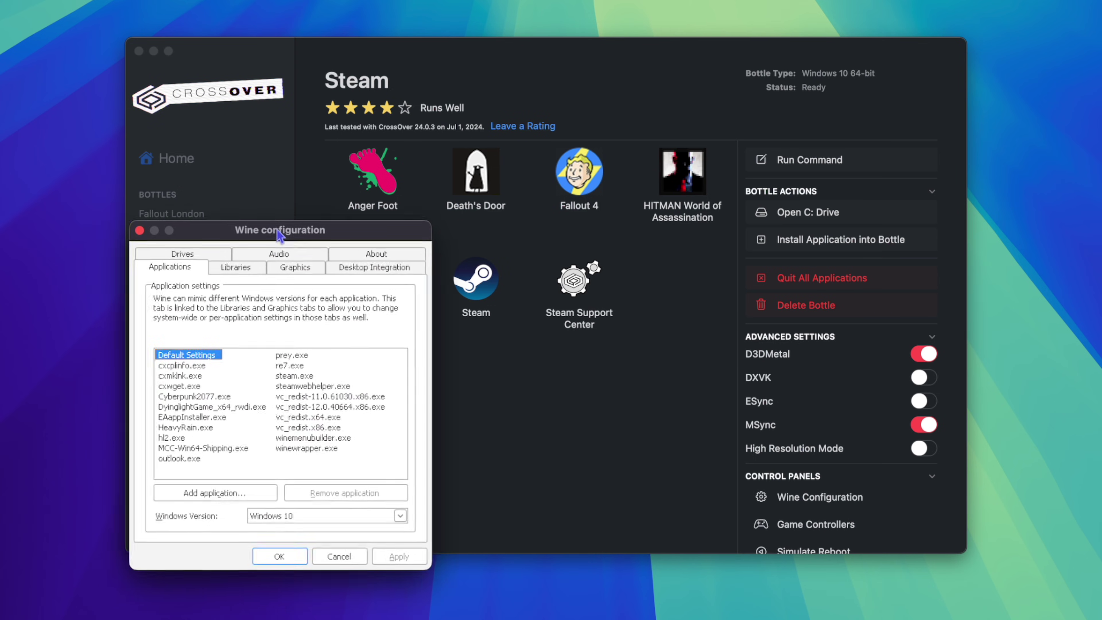
Add a new drive letter Q: in the Steam bottle's Wine drive settings.
{"action": "left_click_drag", "start_coordinate": [276, 236], "coordinate": [295, 230]}
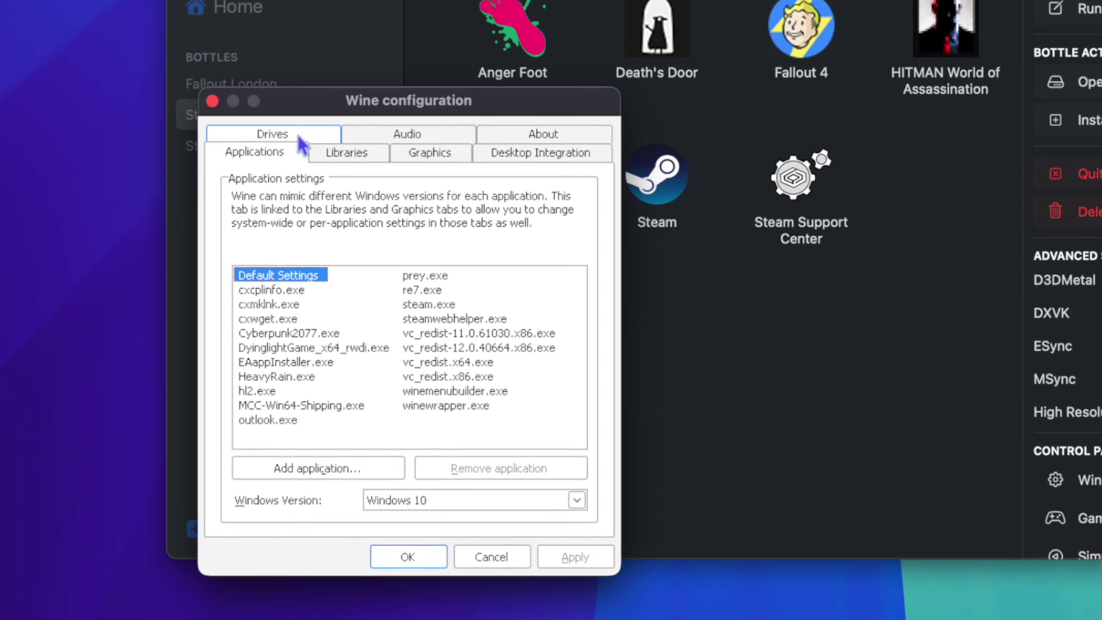
{"action": "left_click", "coordinate": [214, 249]}
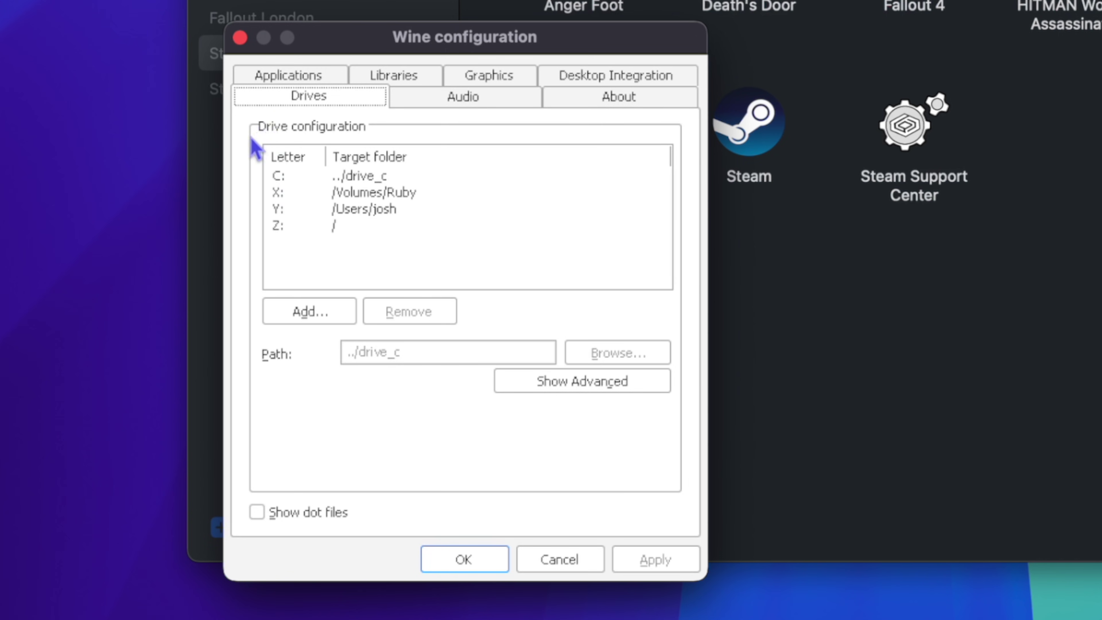
{"action": "left_click", "coordinate": [295, 319]}
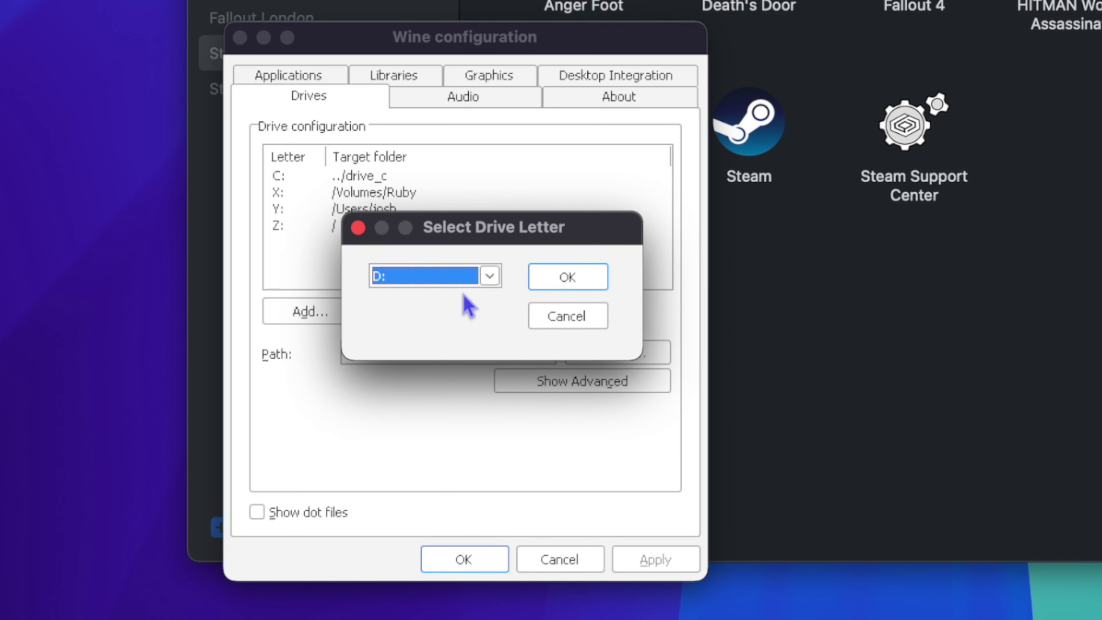
{"action": "left_click", "coordinate": [487, 278]}
{"action": "left_click", "coordinate": [376, 528]}
{"action": "left_click", "coordinate": [568, 277]}
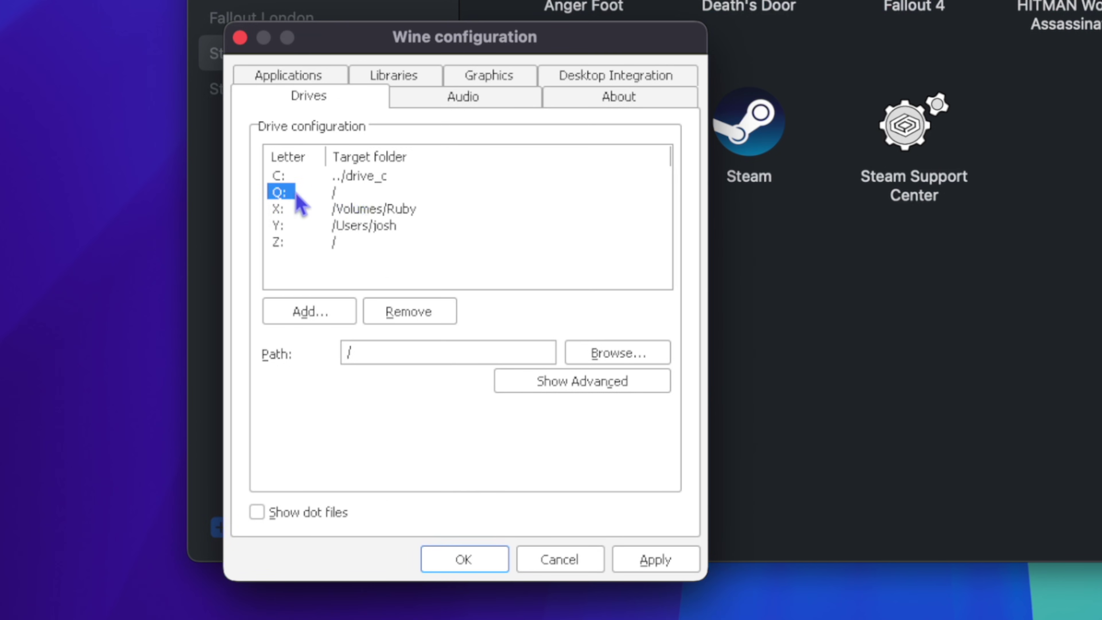
Point Q: to /Volumes/Steam Games, save the configuration, and launch Steam.
{"action": "left_click", "coordinate": [606, 352]}
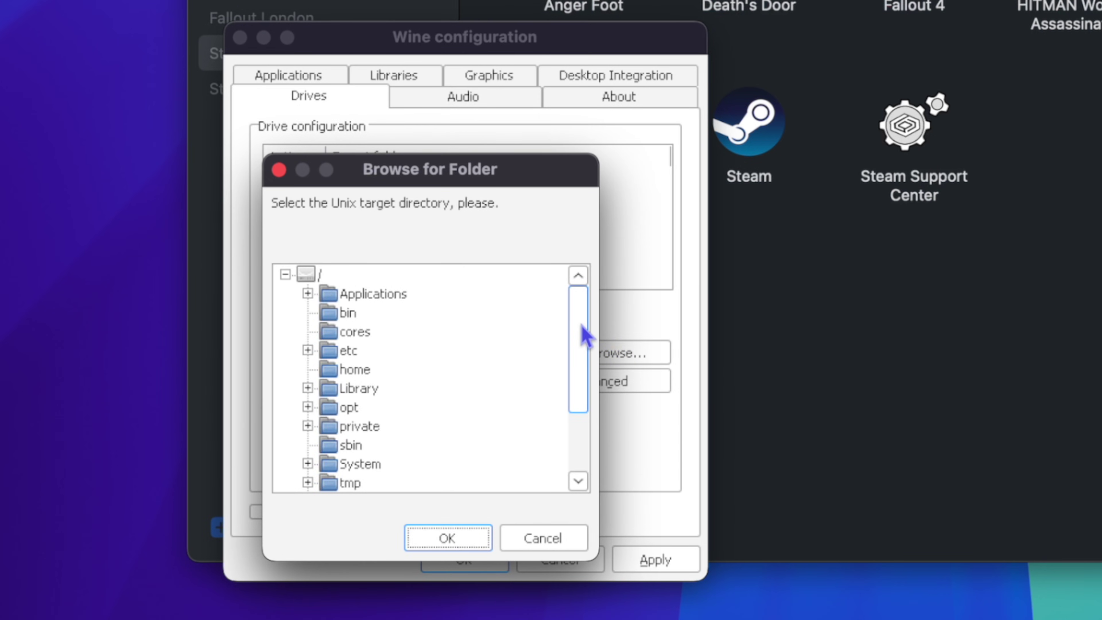
{"action": "left_click_drag", "start_coordinate": [583, 332], "coordinate": [584, 424]}
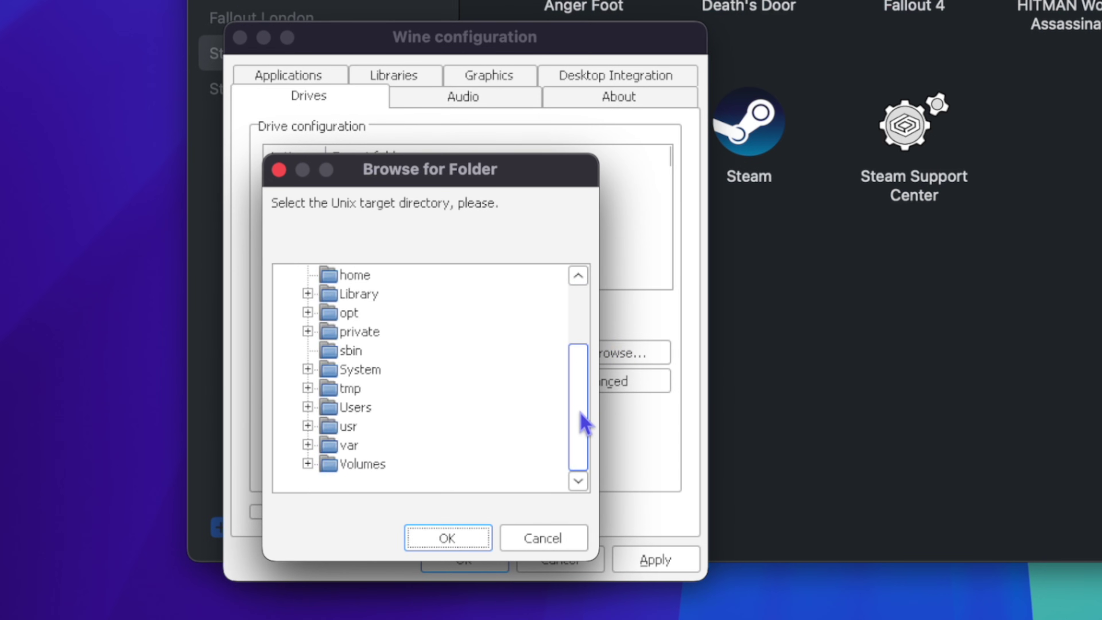
{"action": "left_click", "coordinate": [308, 464]}
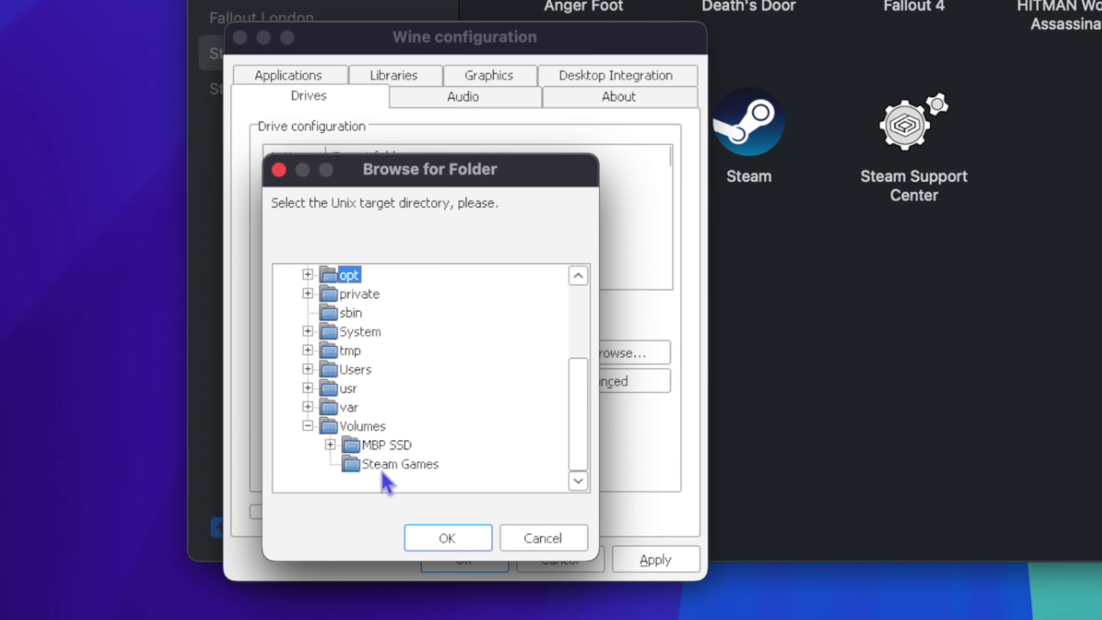
{"action": "left_click", "coordinate": [397, 465]}
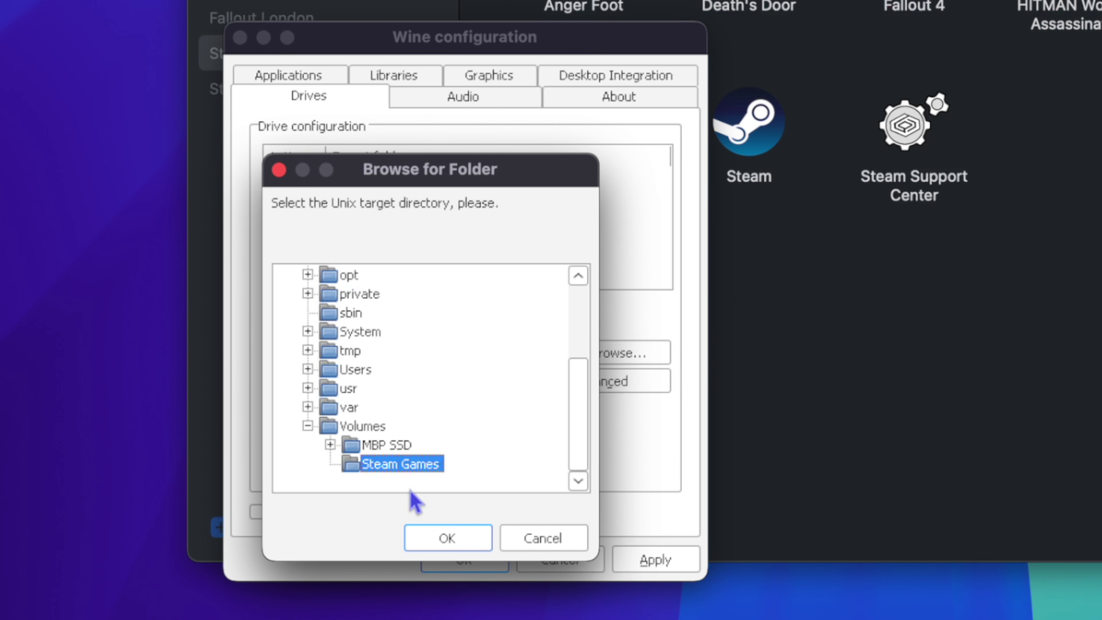
{"action": "left_click", "coordinate": [445, 541]}
{"action": "left_click", "coordinate": [647, 561]}
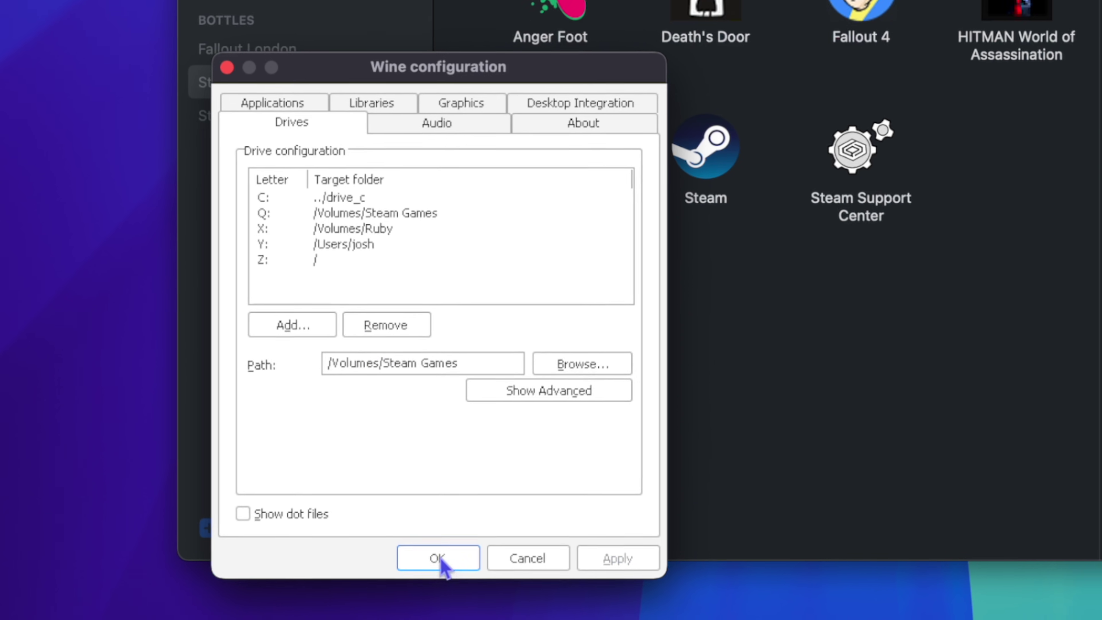
{"action": "left_click", "coordinate": [438, 559]}
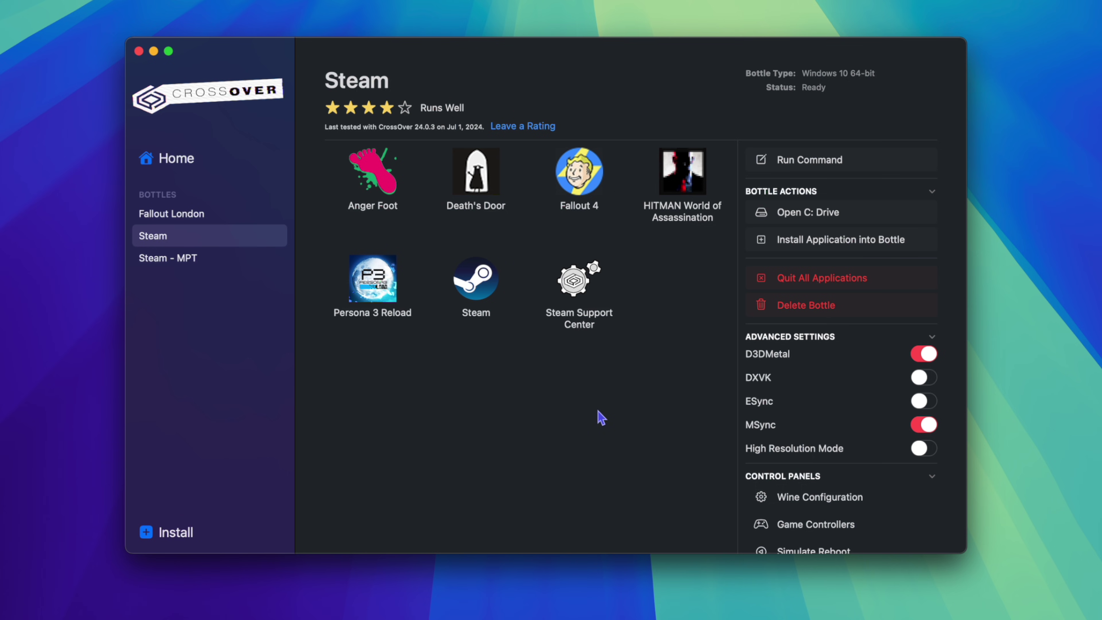
{"action": "double_click", "coordinate": [483, 289]}
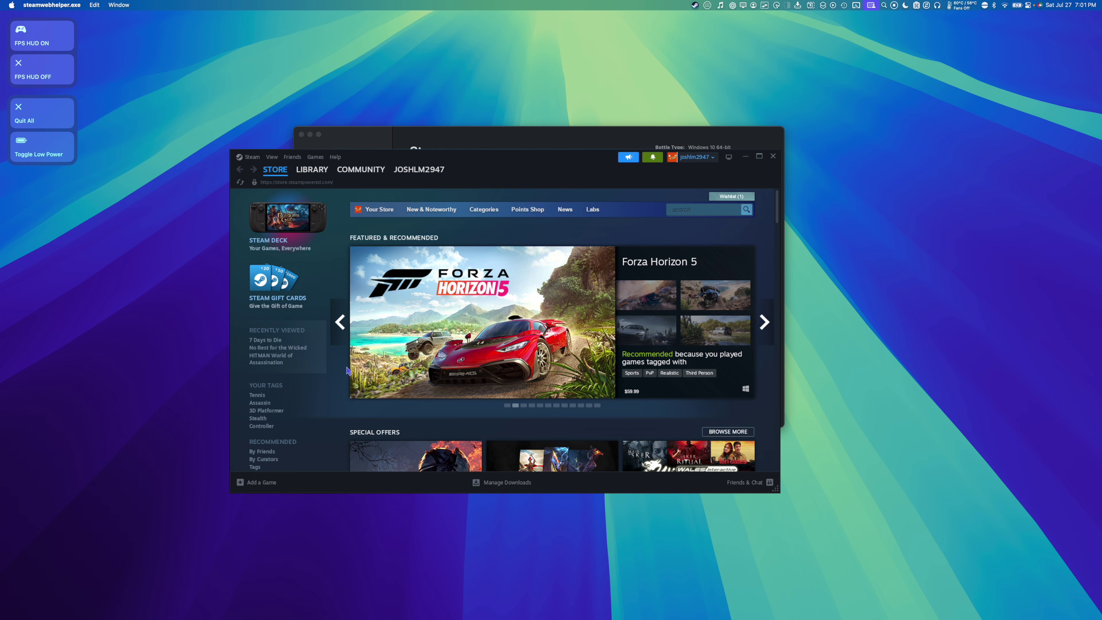
Add Local Drive (Q:) as a new library folder under Steam Settings > Storage.
{"action": "left_click", "coordinate": [251, 156]}
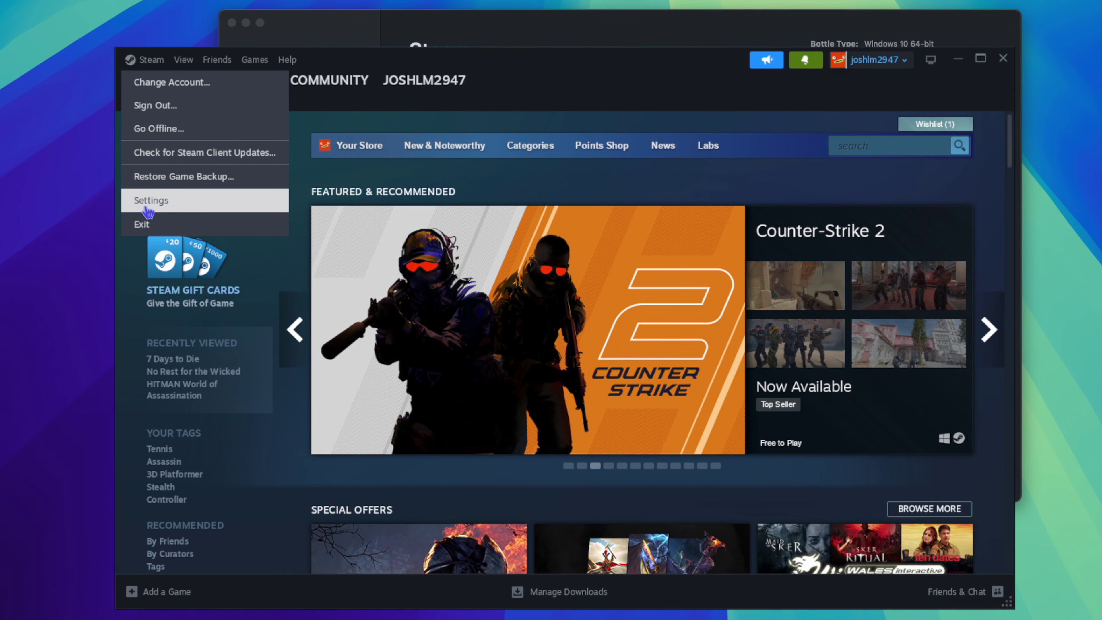
{"action": "left_click", "coordinate": [148, 205]}
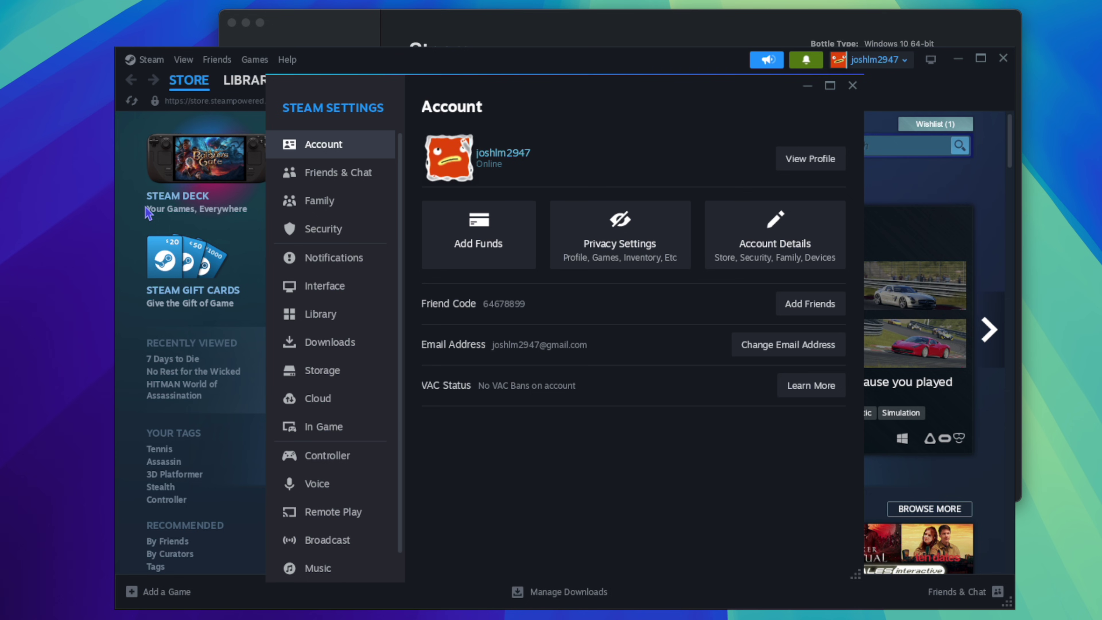
{"action": "left_click", "coordinate": [295, 370]}
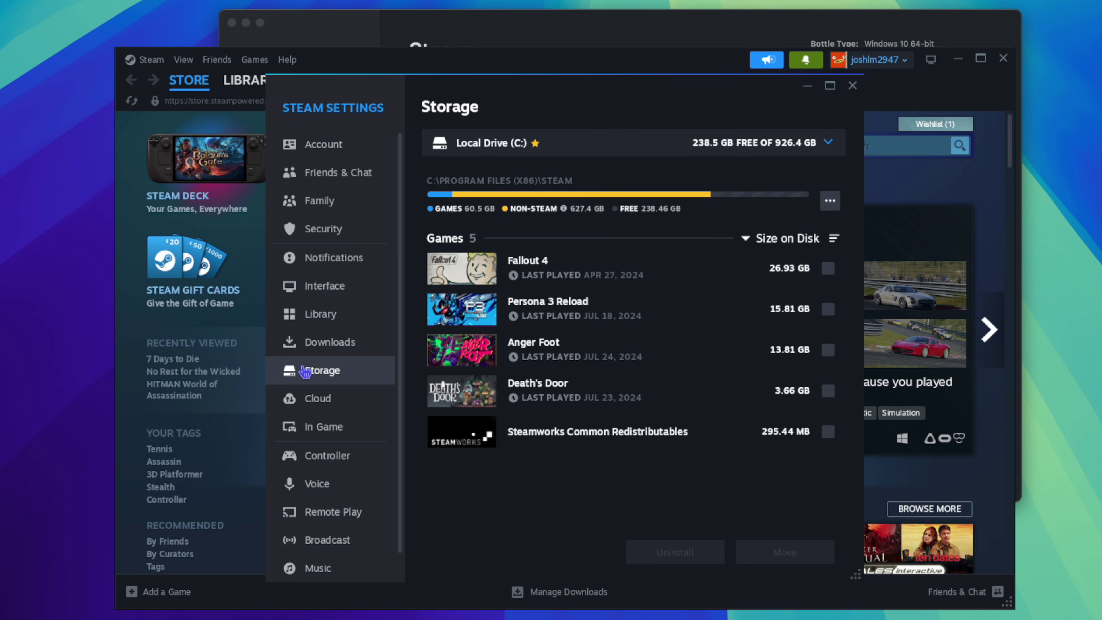
{"action": "left_click", "coordinate": [577, 150]}
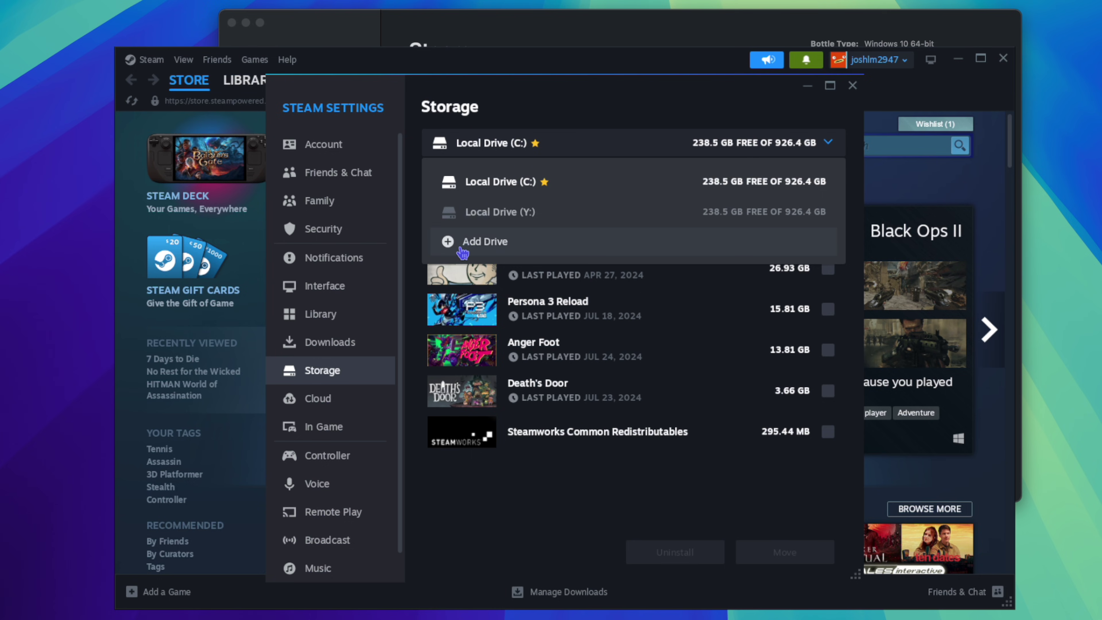
{"action": "left_click", "coordinate": [495, 249]}
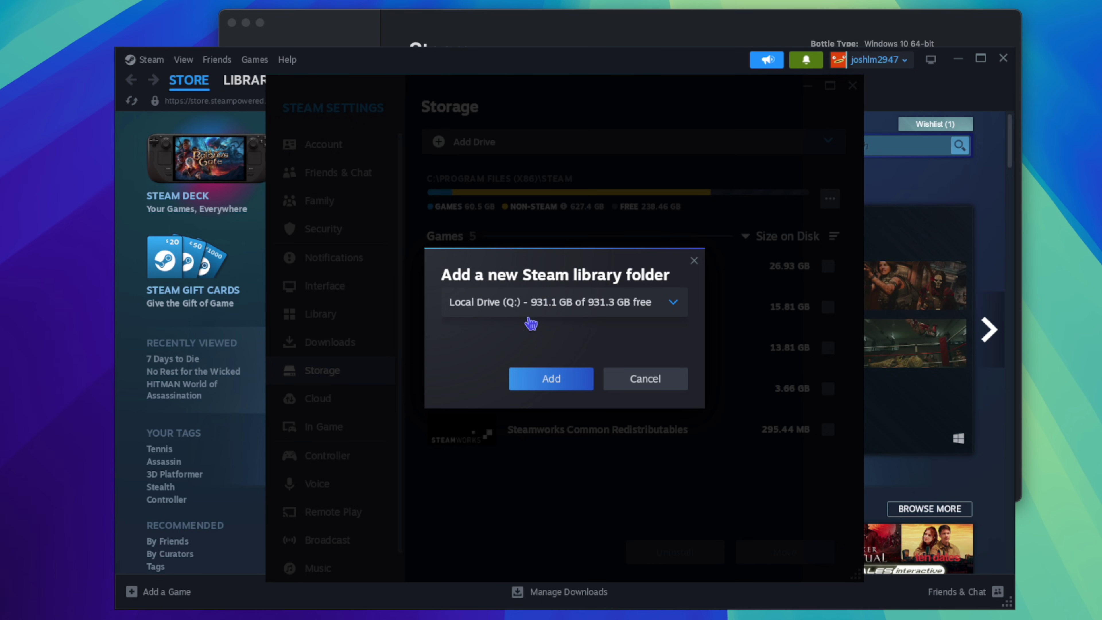
{"action": "left_click", "coordinate": [552, 379]}
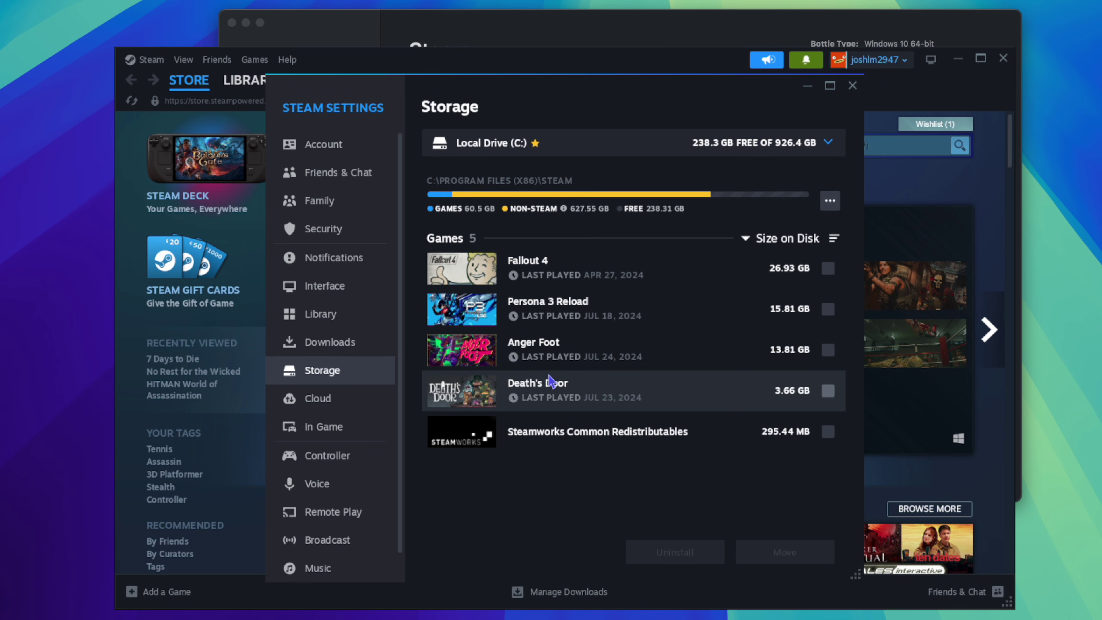
Install Cuphead (3.77 GB) from the Steam library onto Local Drive (Q:).
{"action": "left_click", "coordinate": [261, 82]}
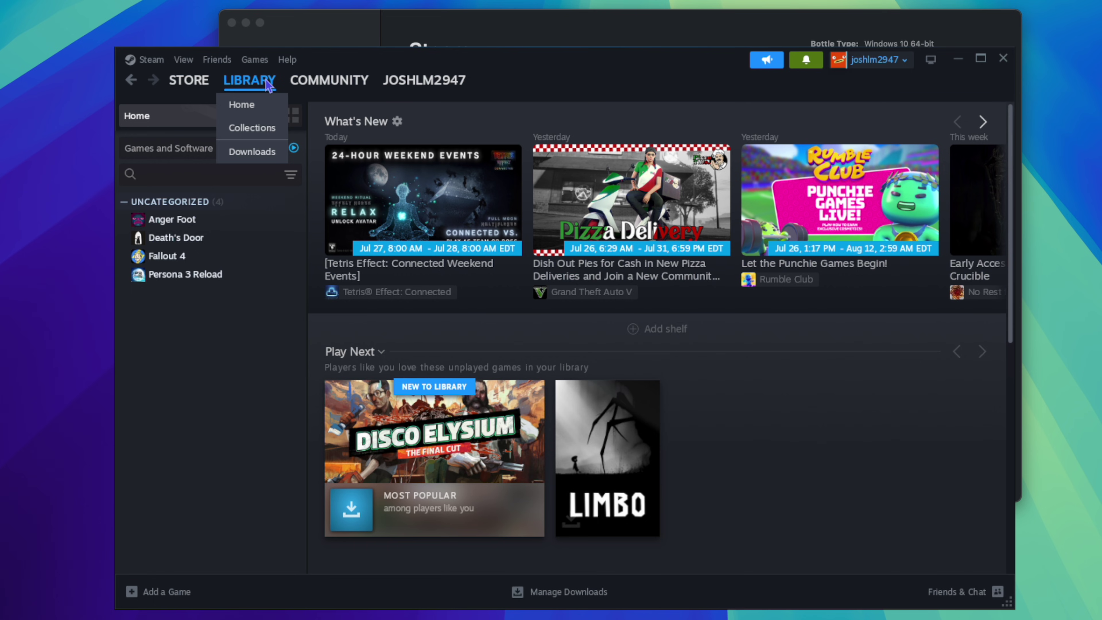
{"action": "scroll", "coordinate": [219, 312], "scroll_direction": "down", "scroll_amount": 10}
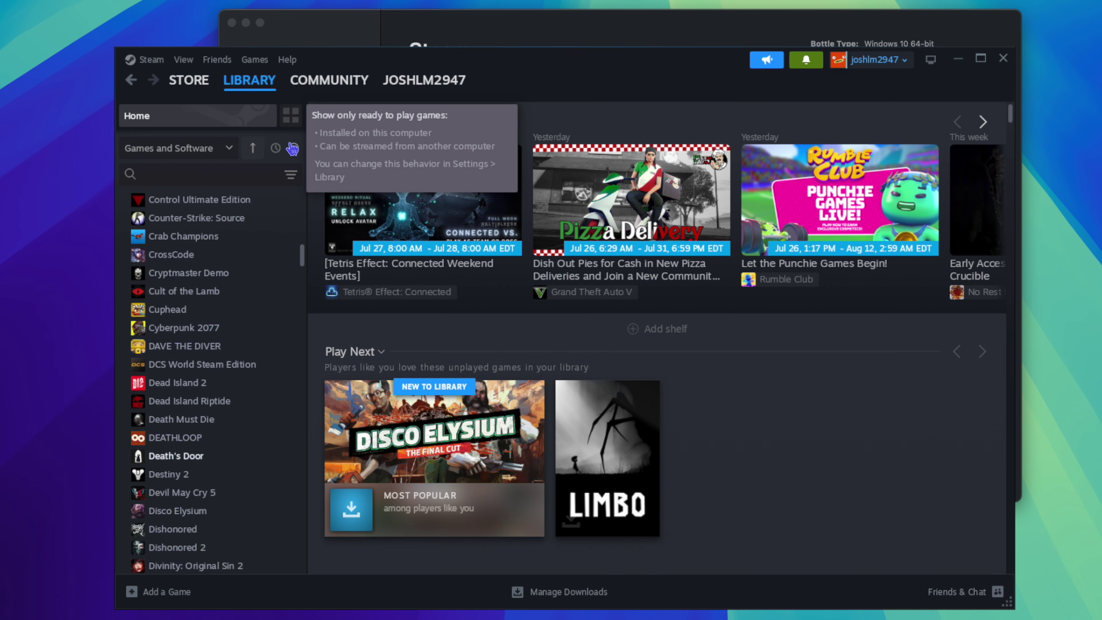
{"action": "left_click", "coordinate": [186, 310]}
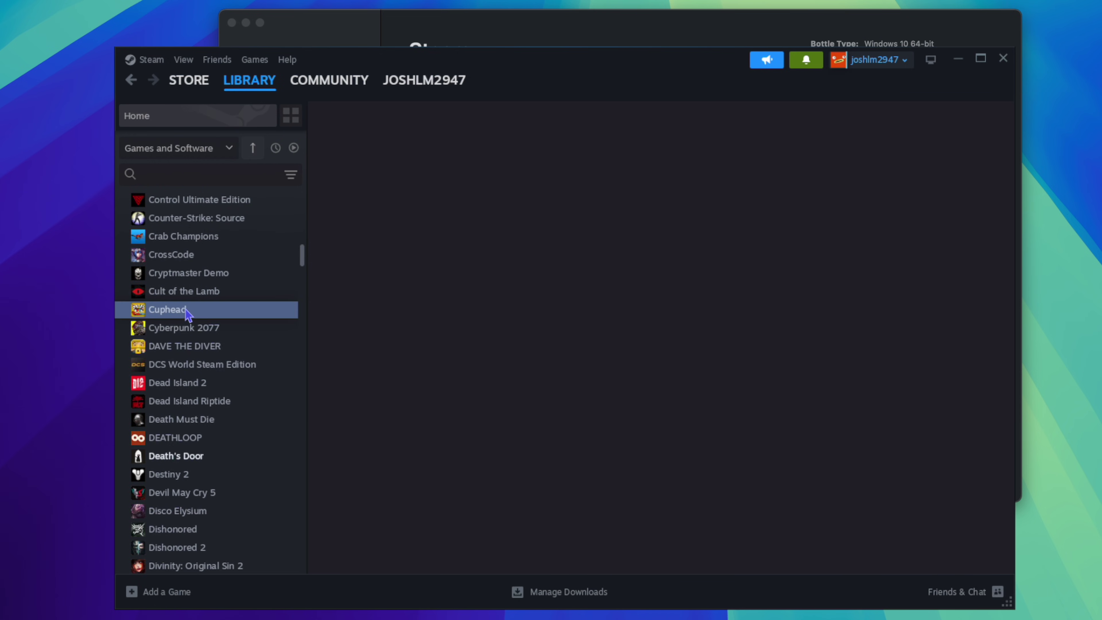
{"action": "left_click", "coordinate": [383, 348]}
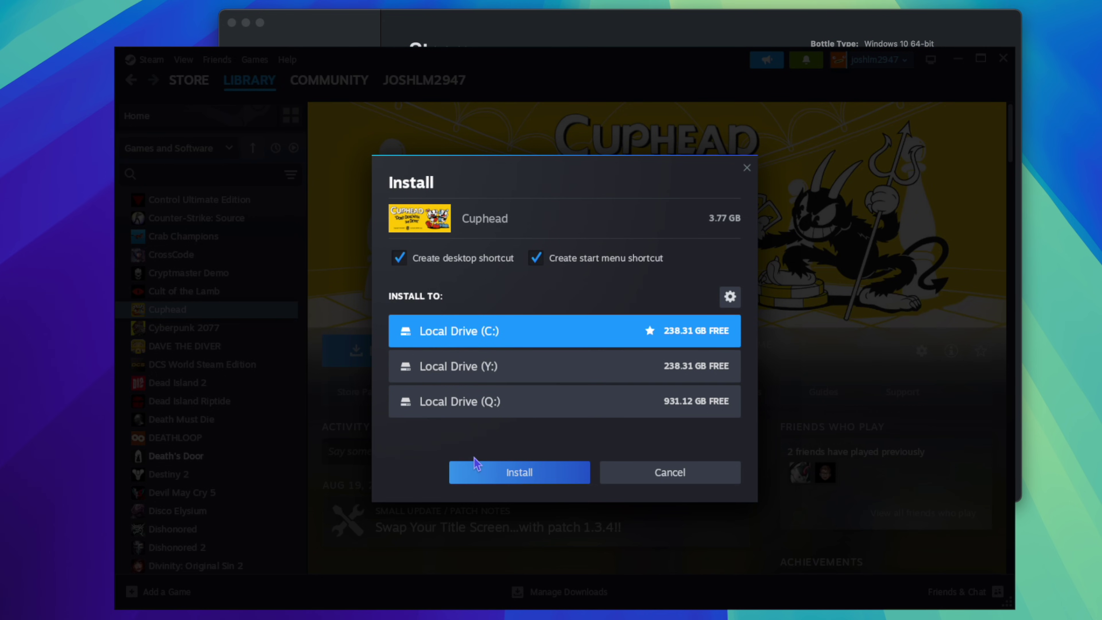
{"action": "left_click", "coordinate": [482, 405]}
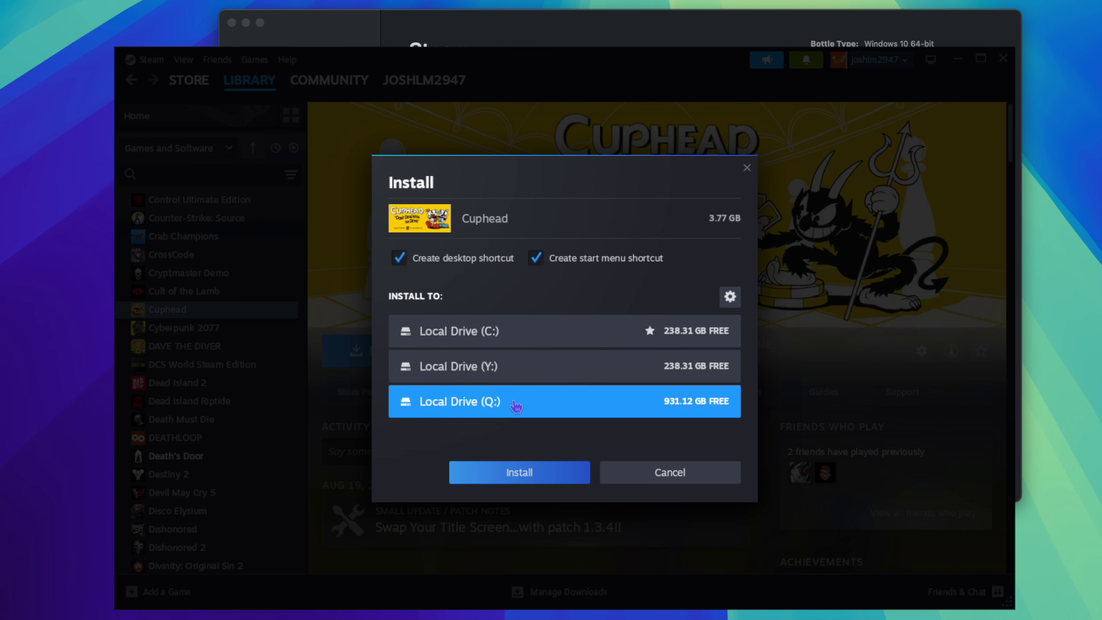
{"action": "left_click", "coordinate": [519, 474]}
Browse Steam Games > SteamLibrary > steamapps > common in Finder to locate Cuphead.
{"action": "key", "text": "super+Tab"}
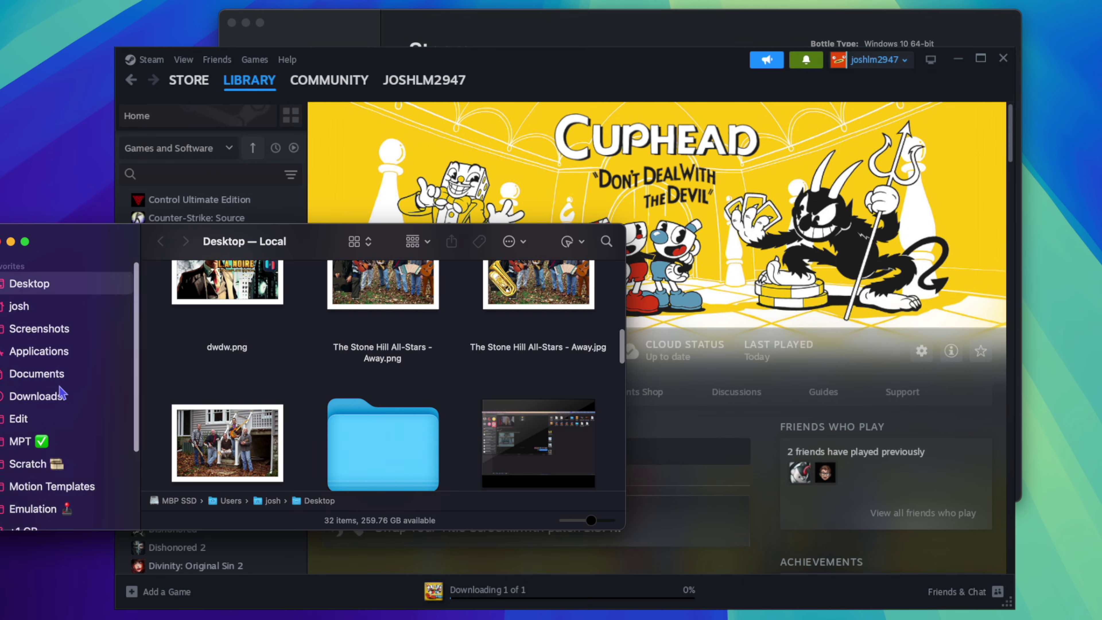
{"action": "scroll", "coordinate": [60, 393], "scroll_direction": "down", "scroll_amount": 3}
{"action": "left_click", "coordinate": [43, 513]}
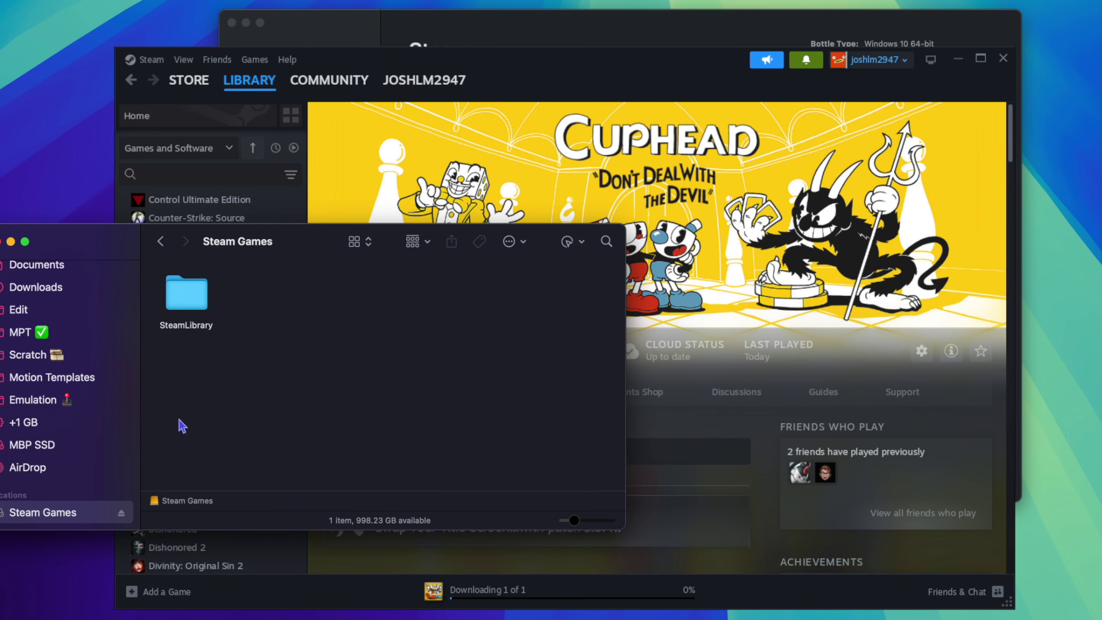
{"action": "double_click", "coordinate": [199, 313]}
{"action": "double_click", "coordinate": [341, 293]}
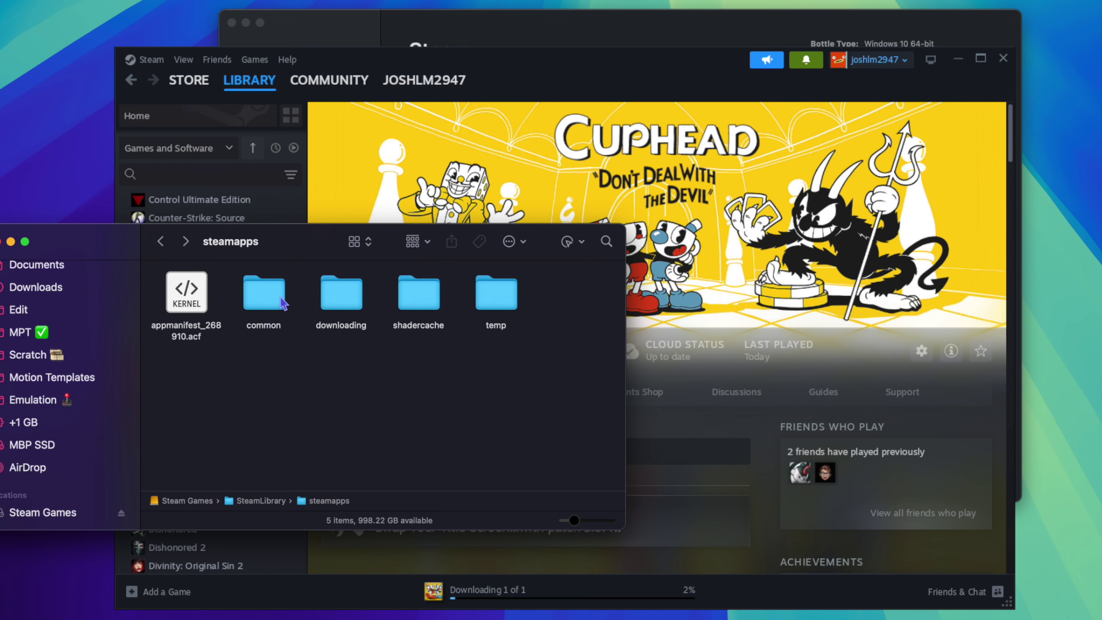
{"action": "double_click", "coordinate": [279, 307]}
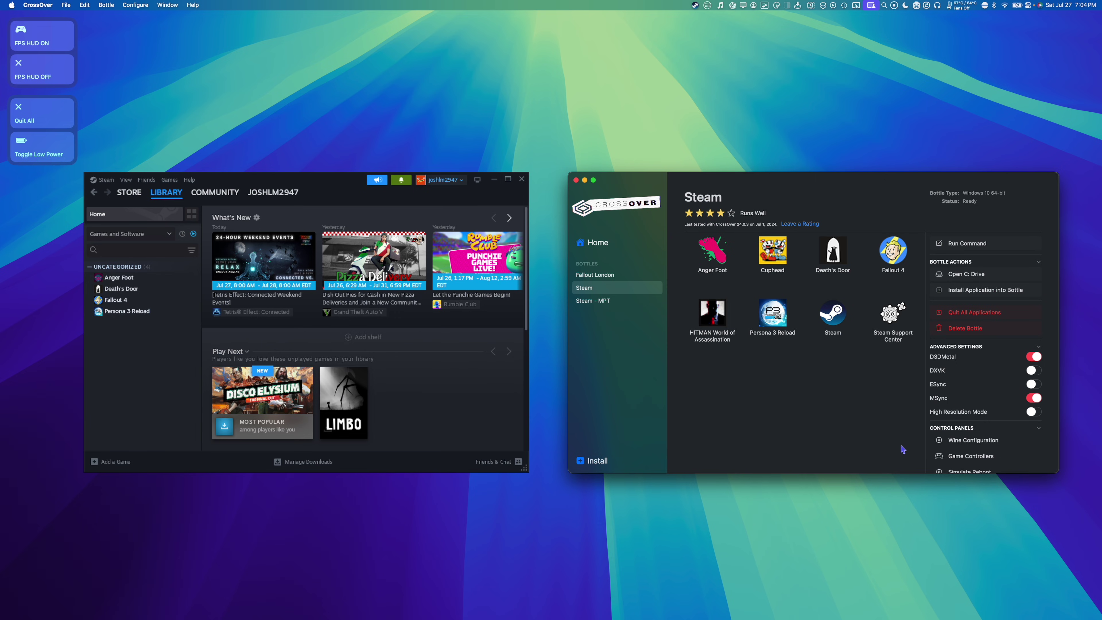
Add a new drive letter X: in the Steam bottle's Wine drive settings.
{"action": "left_click", "coordinate": [945, 442]}
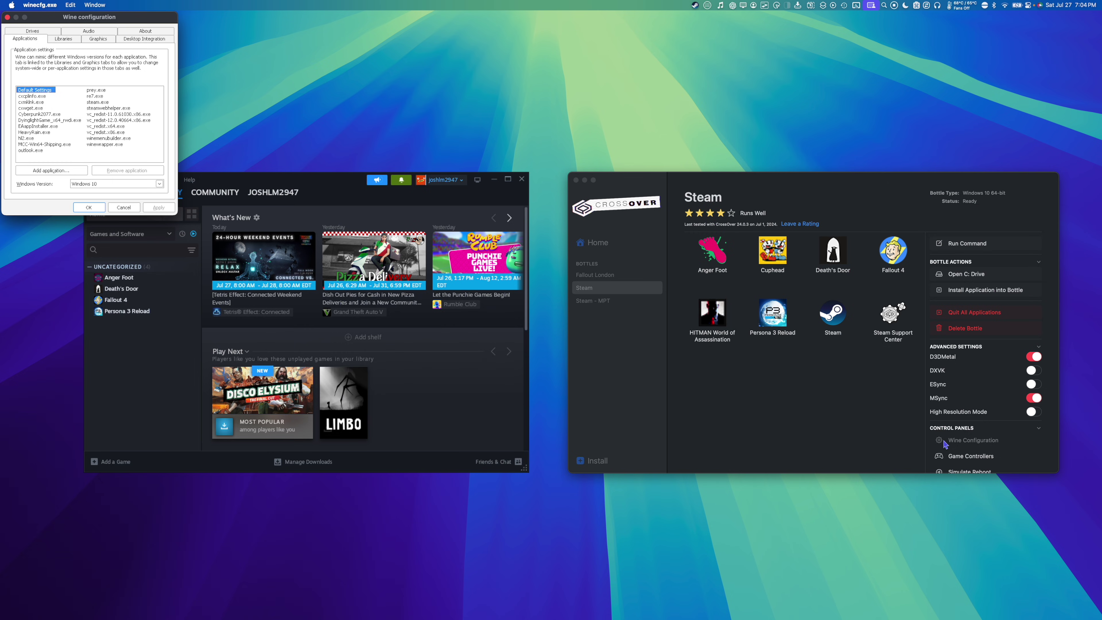
{"action": "left_click", "coordinate": [39, 32]}
{"action": "left_click", "coordinate": [31, 117]}
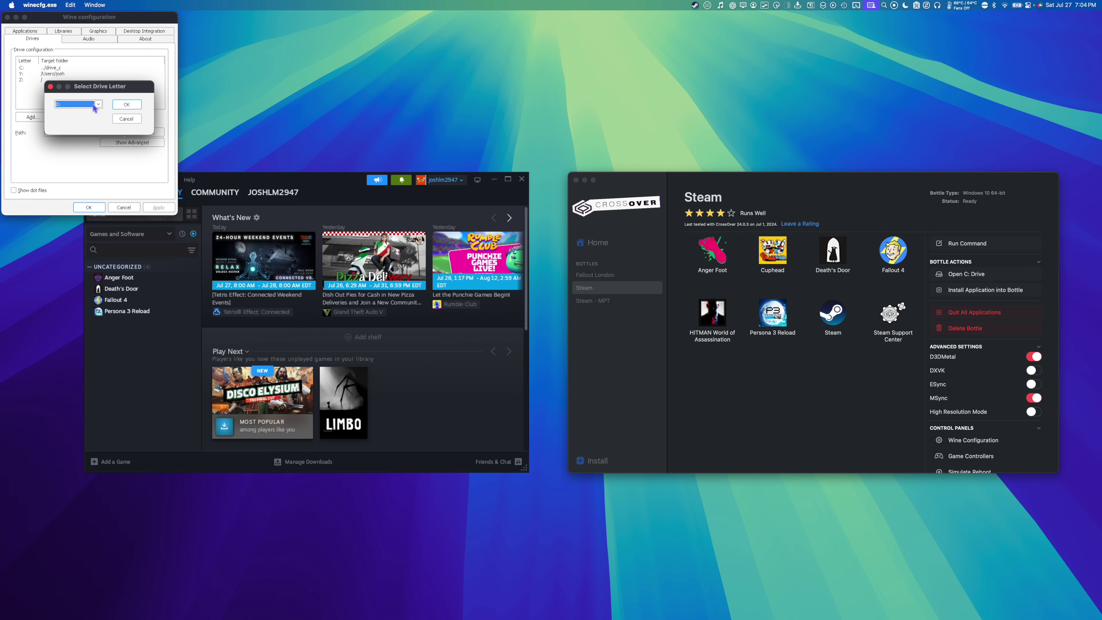
{"action": "left_click", "coordinate": [80, 105]}
{"action": "left_click", "coordinate": [68, 235]}
{"action": "left_click", "coordinate": [126, 103]}
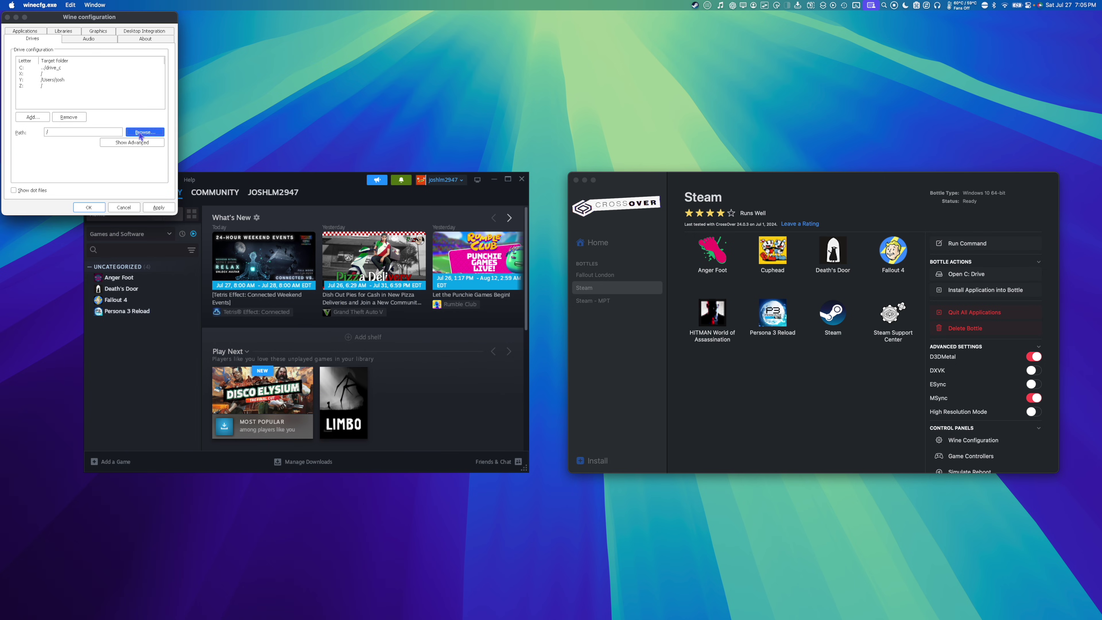
Point X: to /Volumes/Ruby, apply it, and save the configuration.
{"action": "left_click", "coordinate": [139, 132]}
{"action": "scroll", "coordinate": [65, 126], "scroll_direction": "down", "scroll_amount": 2}
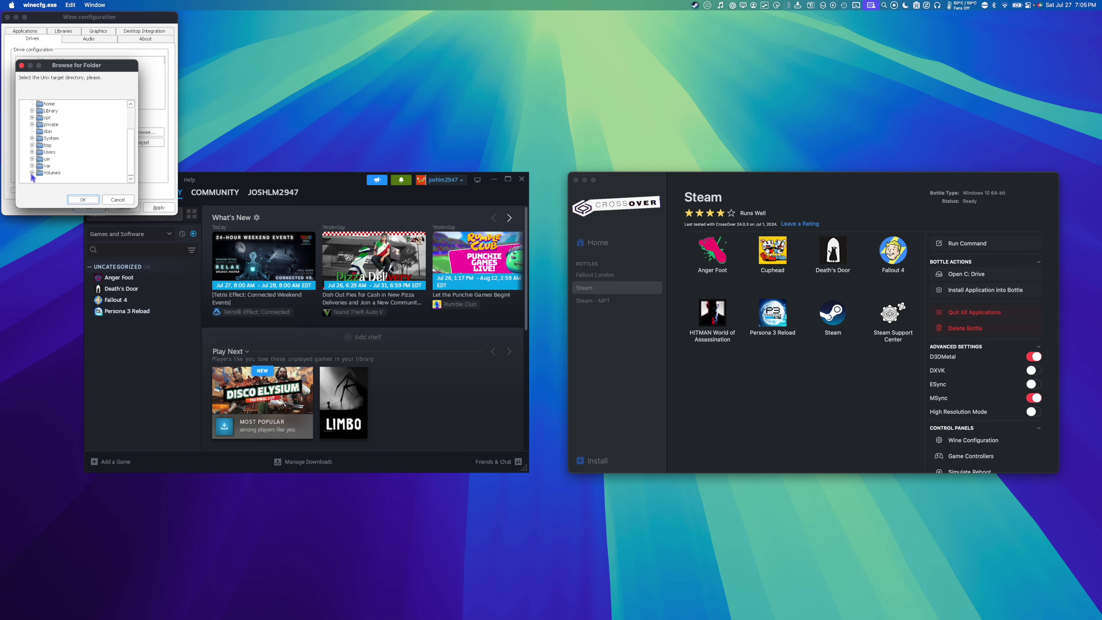
{"action": "left_click", "coordinate": [32, 179]}
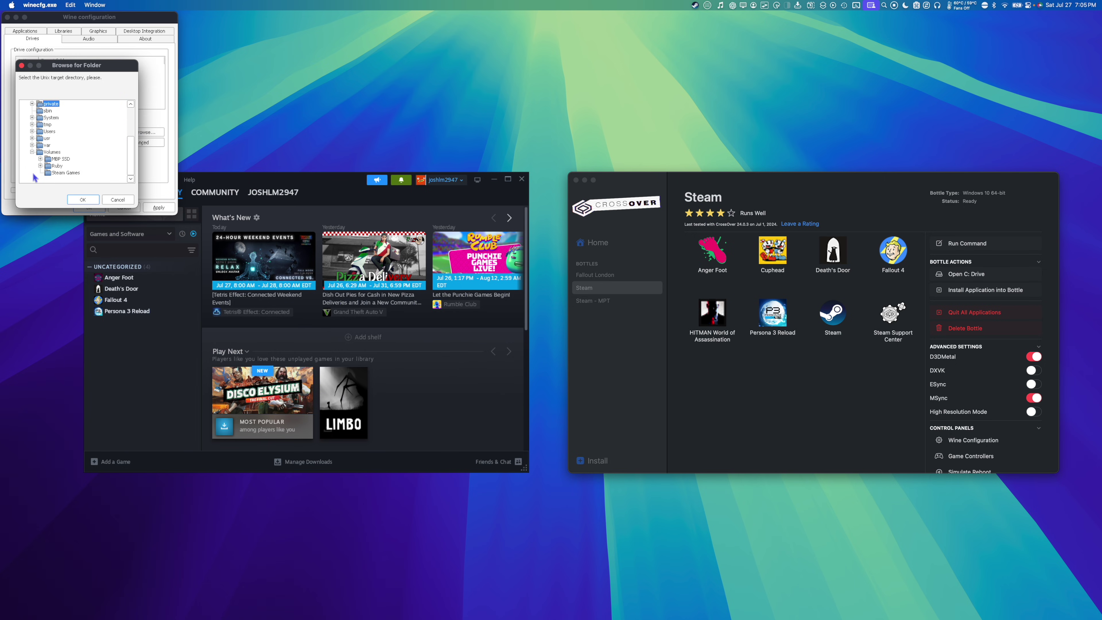
{"action": "left_click", "coordinate": [58, 167]}
{"action": "left_click", "coordinate": [81, 201]}
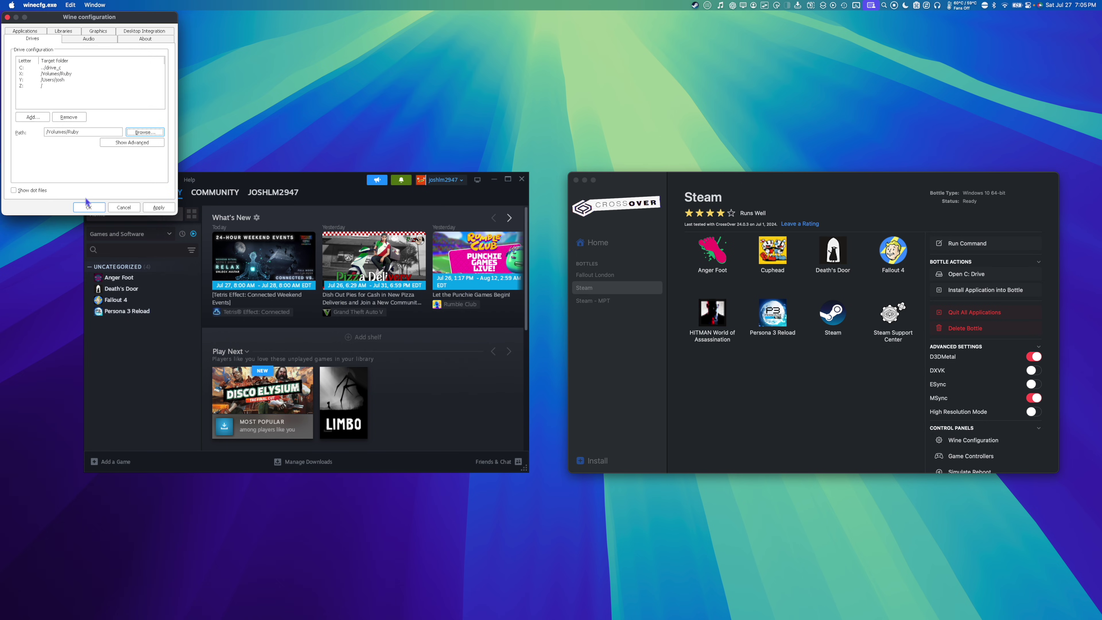
{"action": "left_click", "coordinate": [156, 208]}
{"action": "left_click", "coordinate": [95, 210]}
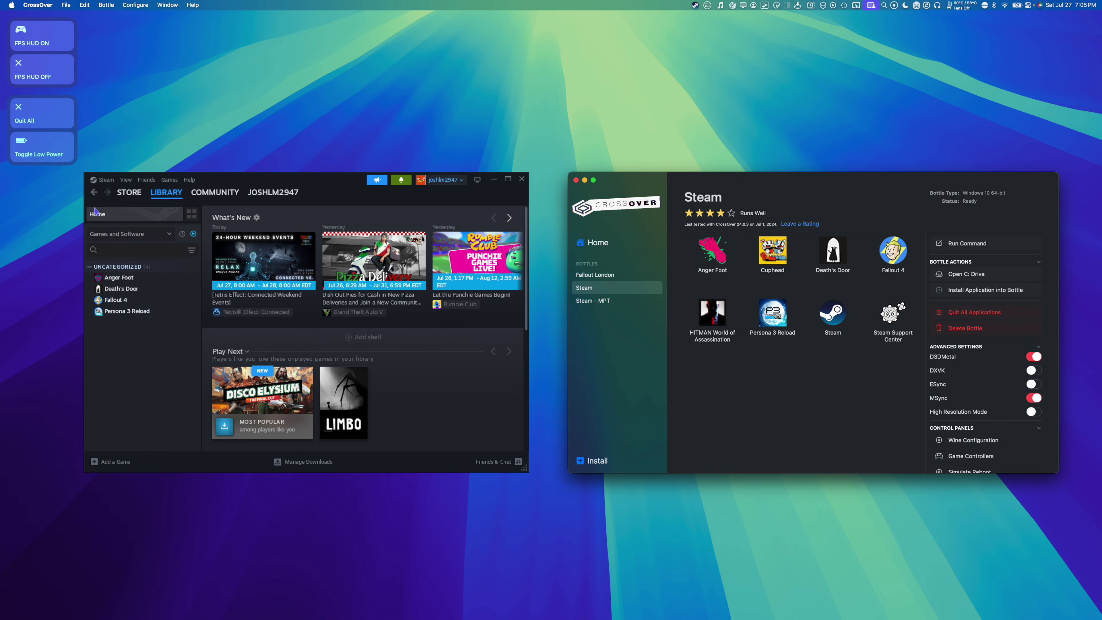
Add Local Drive (X:) as a Steam library folder in Settings > Storage, then return to the library.
{"action": "left_click", "coordinate": [105, 180]}
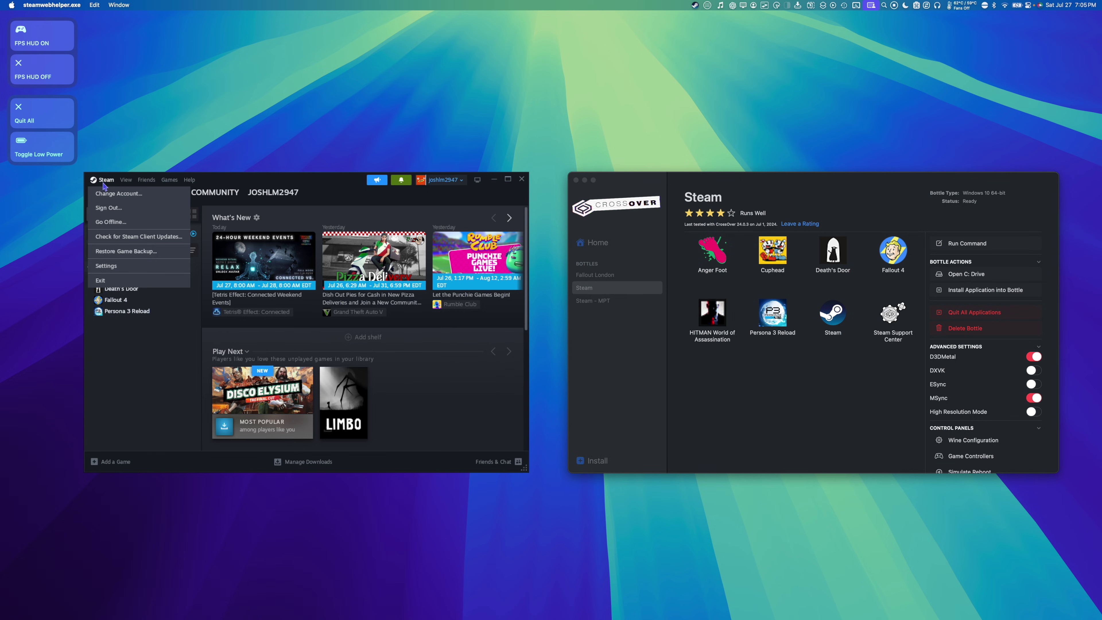
{"action": "left_click", "coordinate": [119, 266]}
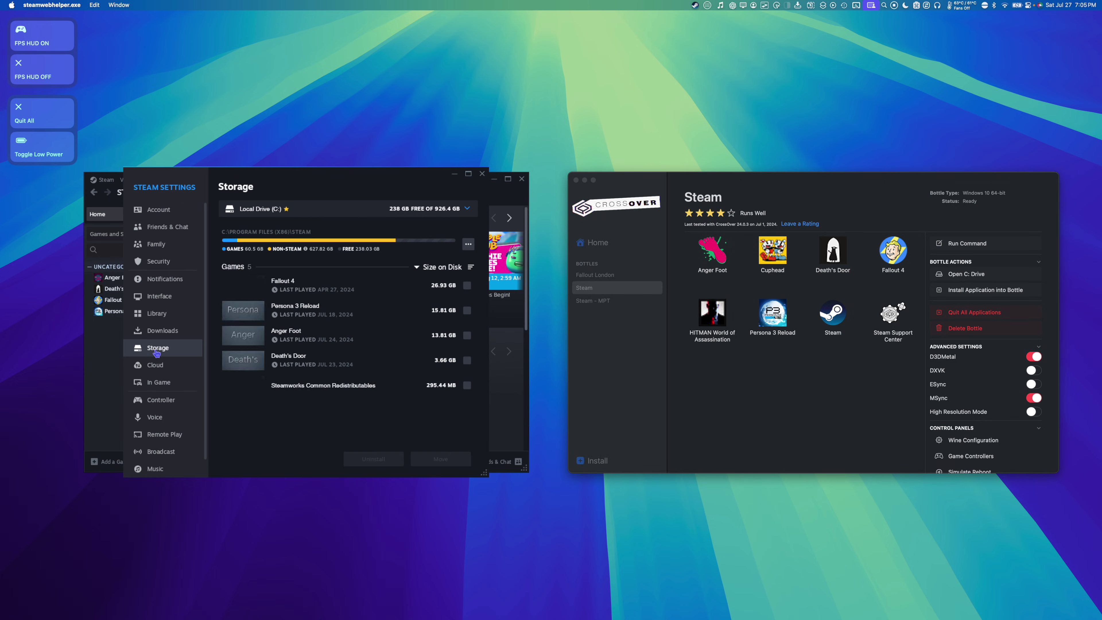
{"action": "left_click", "coordinate": [449, 208]}
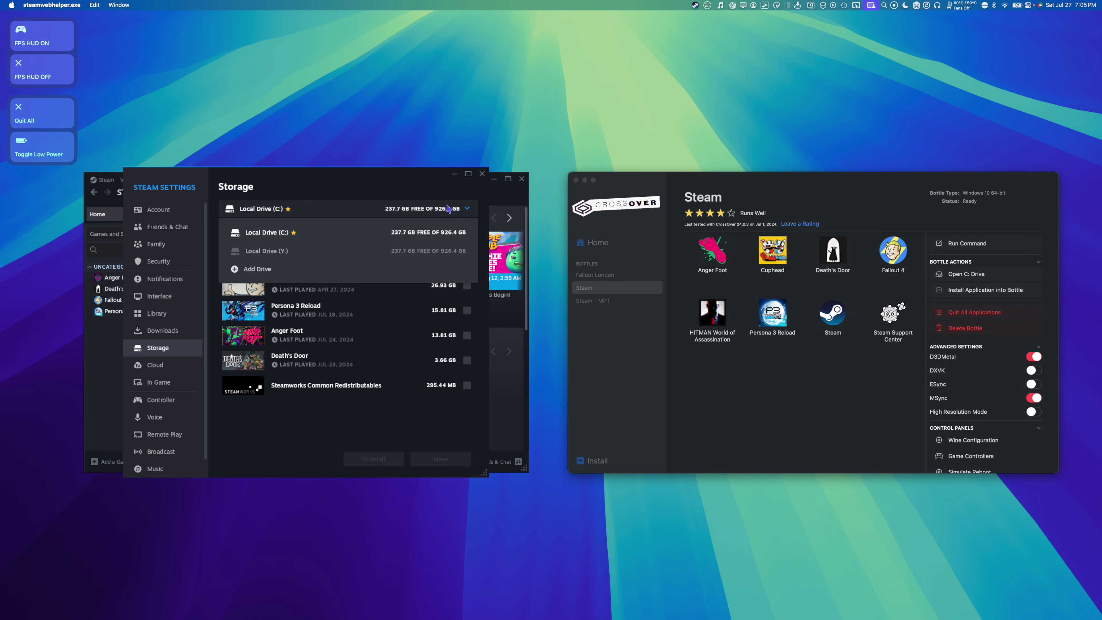
{"action": "left_click", "coordinate": [284, 276]}
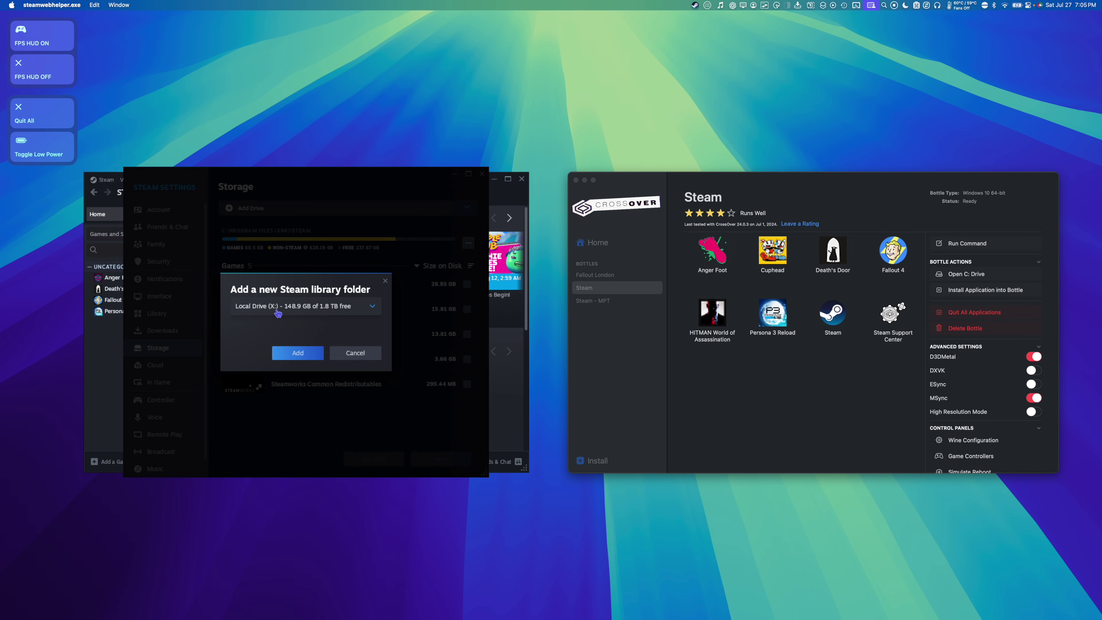
{"action": "left_click", "coordinate": [303, 365]}
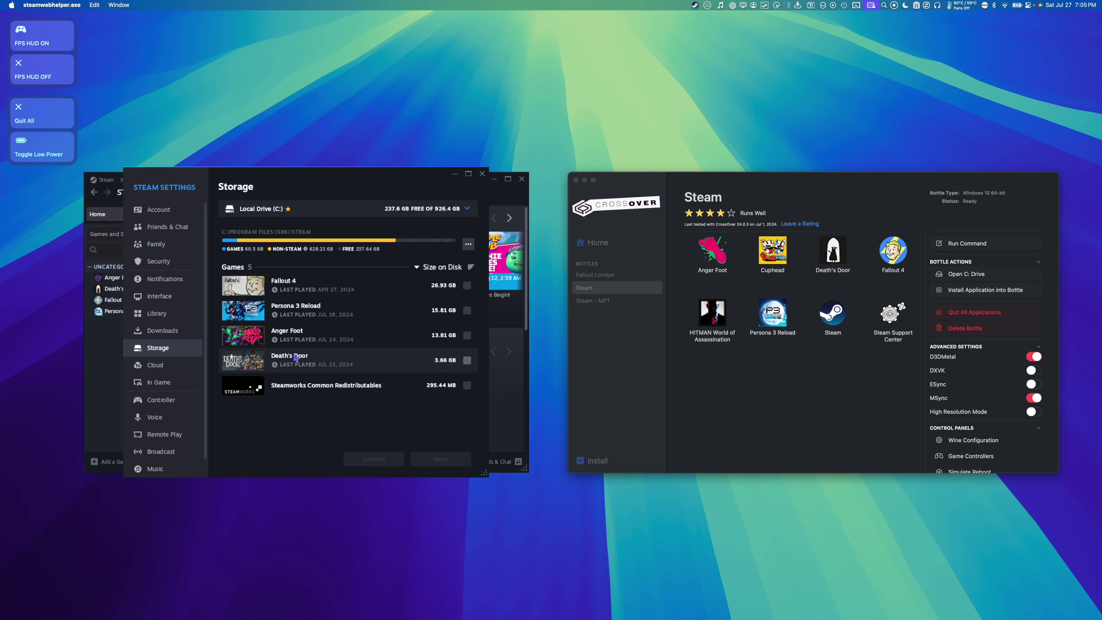
{"action": "left_click", "coordinate": [493, 196]}
{"action": "scroll", "coordinate": [109, 369], "scroll_direction": "down", "scroll_amount": 5}
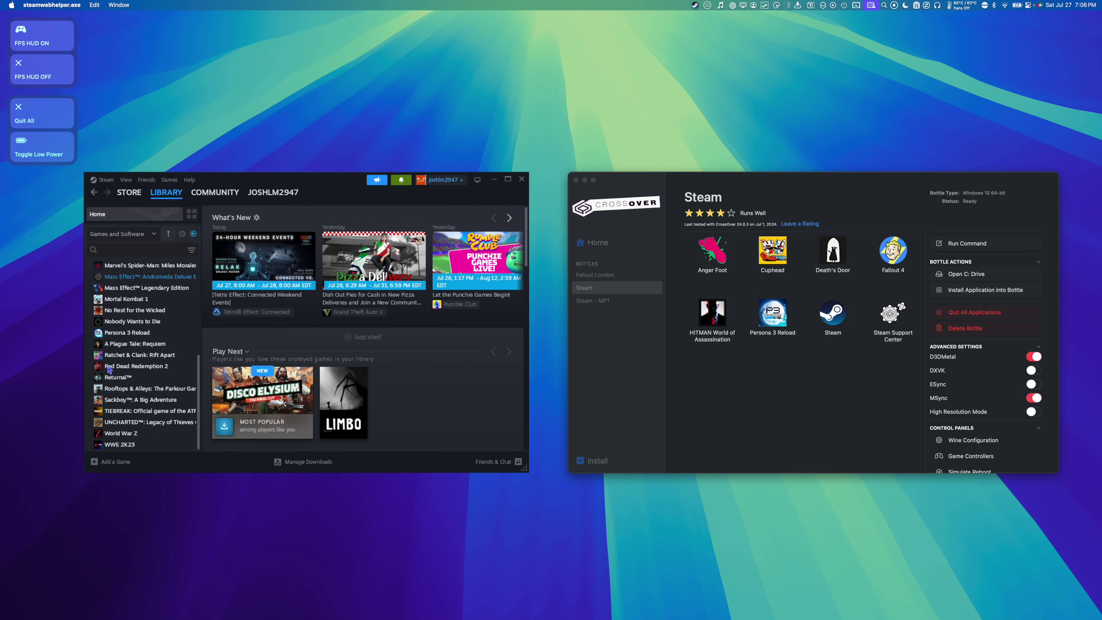